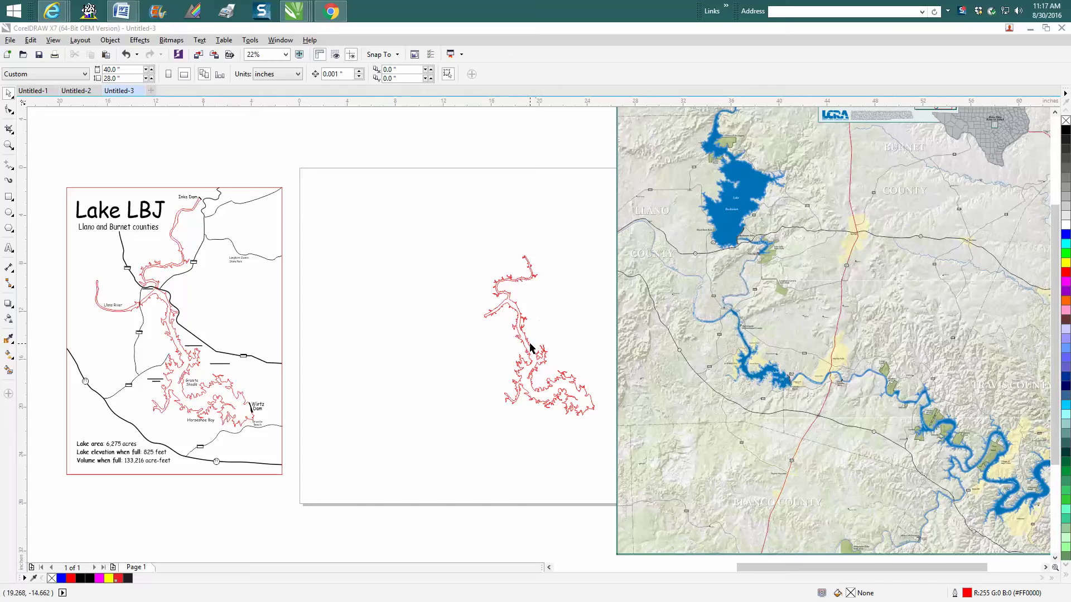
- Select the red traced Lake LBJ outline on its own, apart from the map bitmap
click(748, 359)
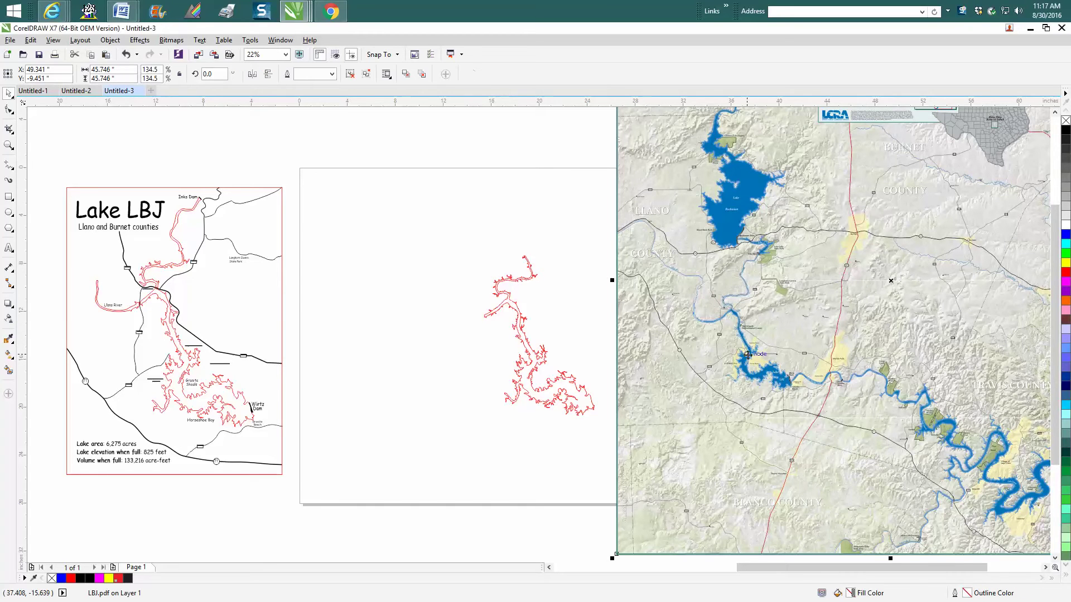
click(574, 389)
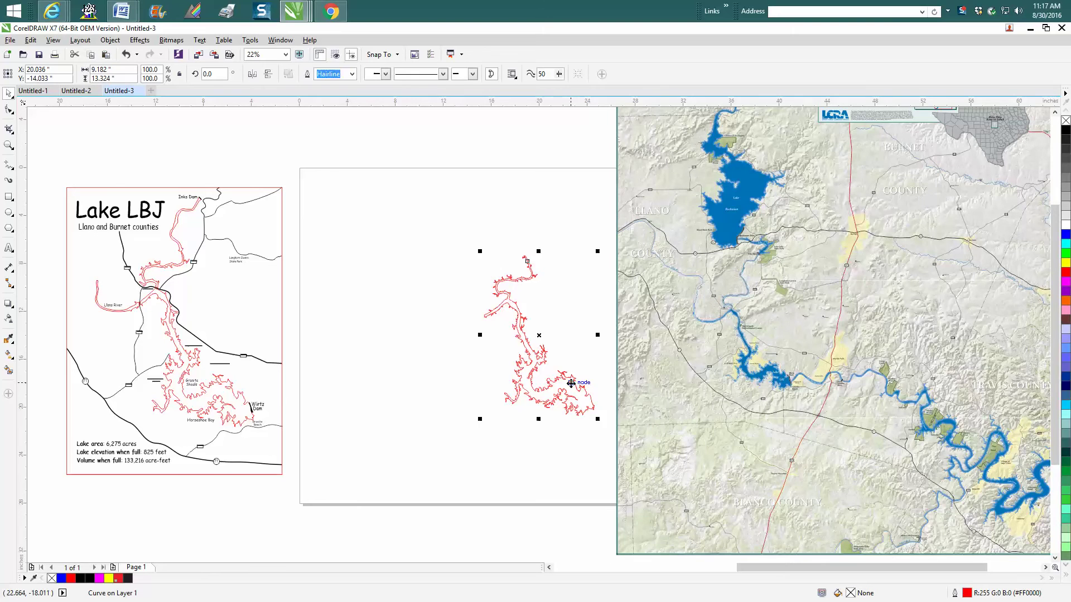
- Zoom into the outline's upper tip and delete the six stray nodes there with the Shape tool
click(9, 146)
drag(509, 266, 557, 285)
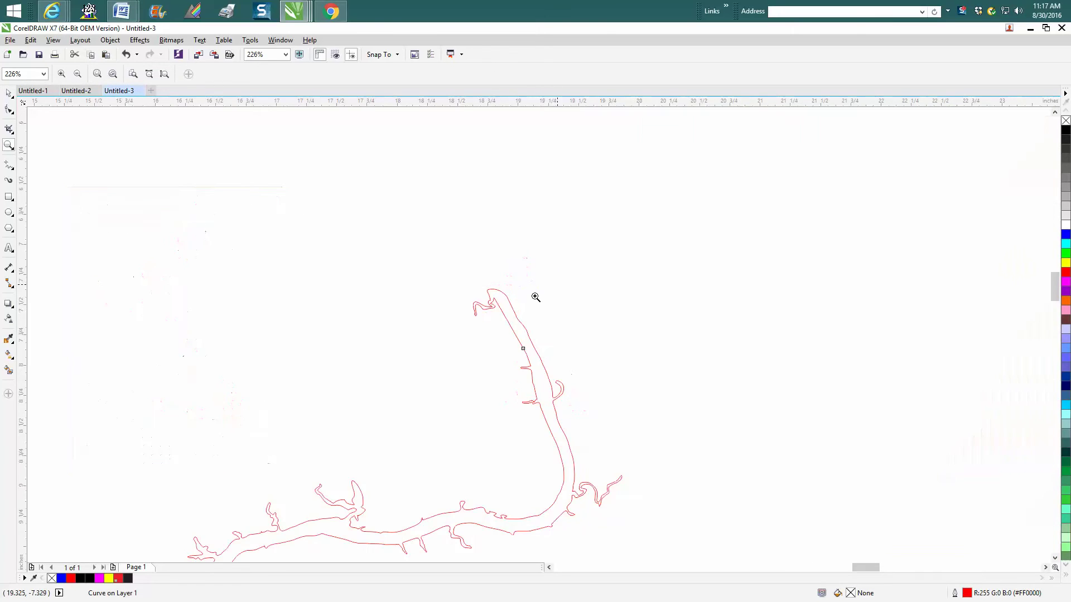
drag(472, 282, 628, 422)
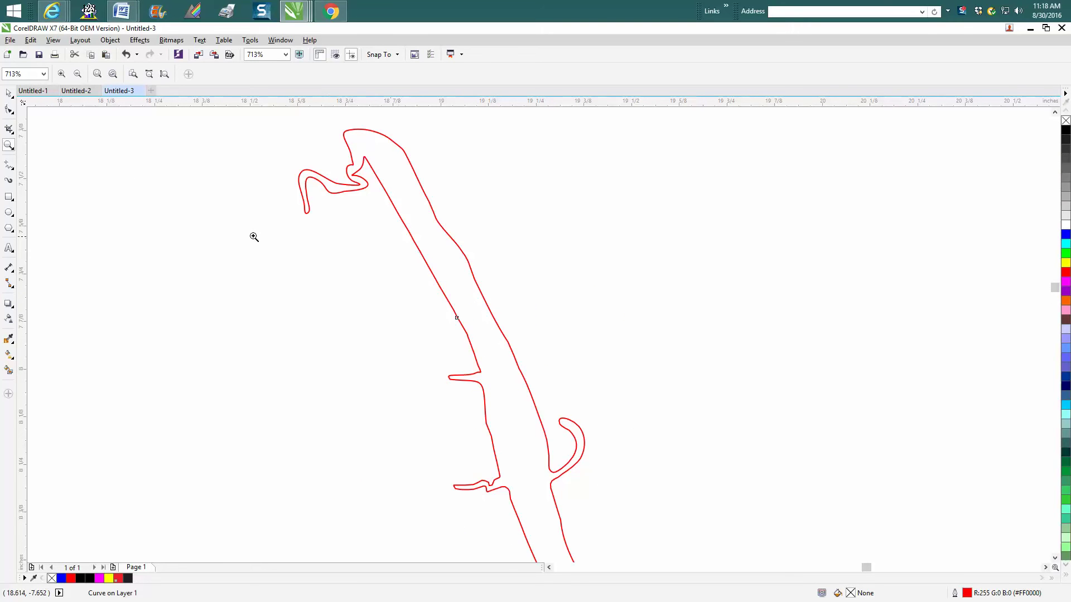
click(13, 114)
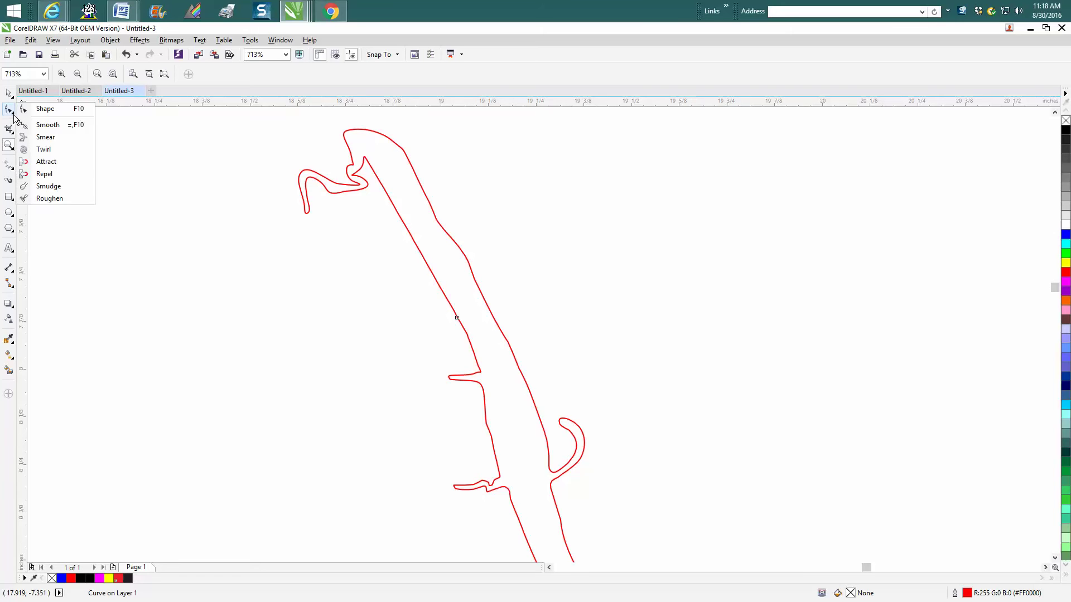
click(45, 109)
drag(391, 213, 537, 304)
key(Delete)
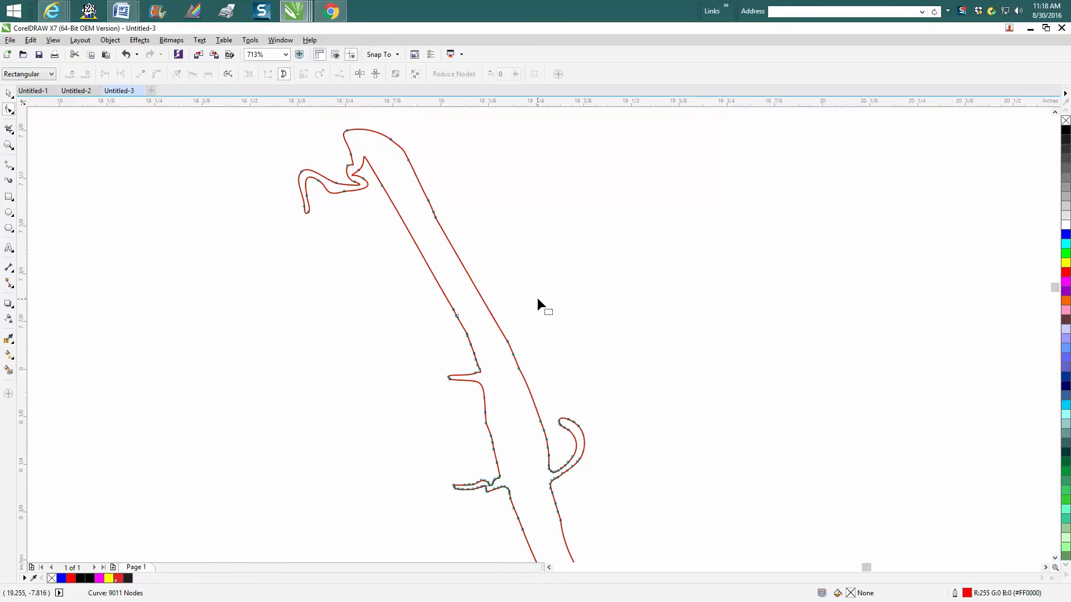
- Select all outline nodes and apply Reduce Nodes at 20, cutting 9011 nodes to 826
scroll(537, 298, down, 5)
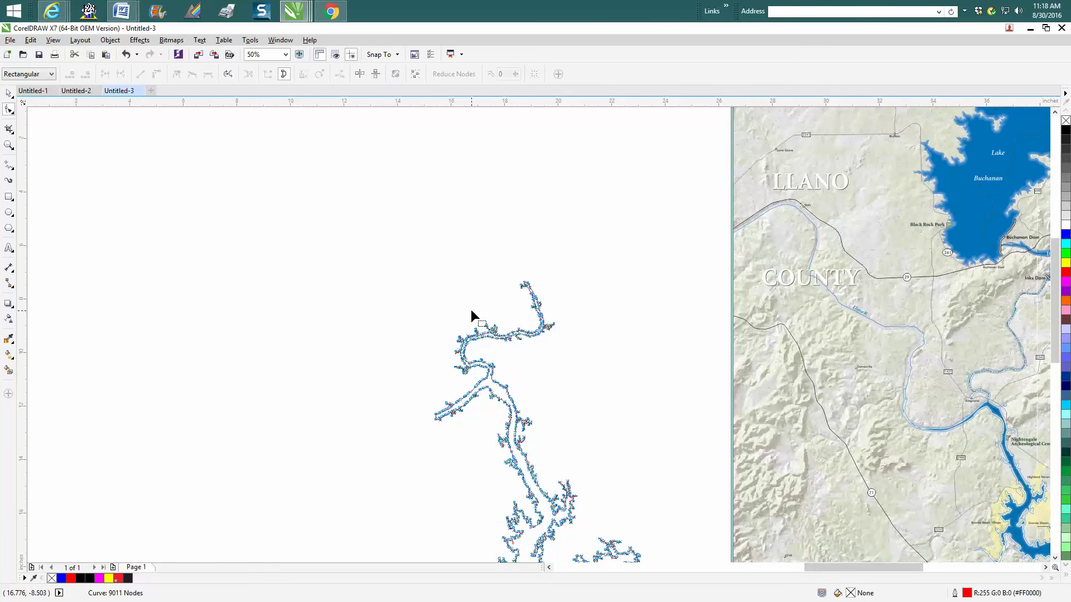
scroll(471, 304, down, 2)
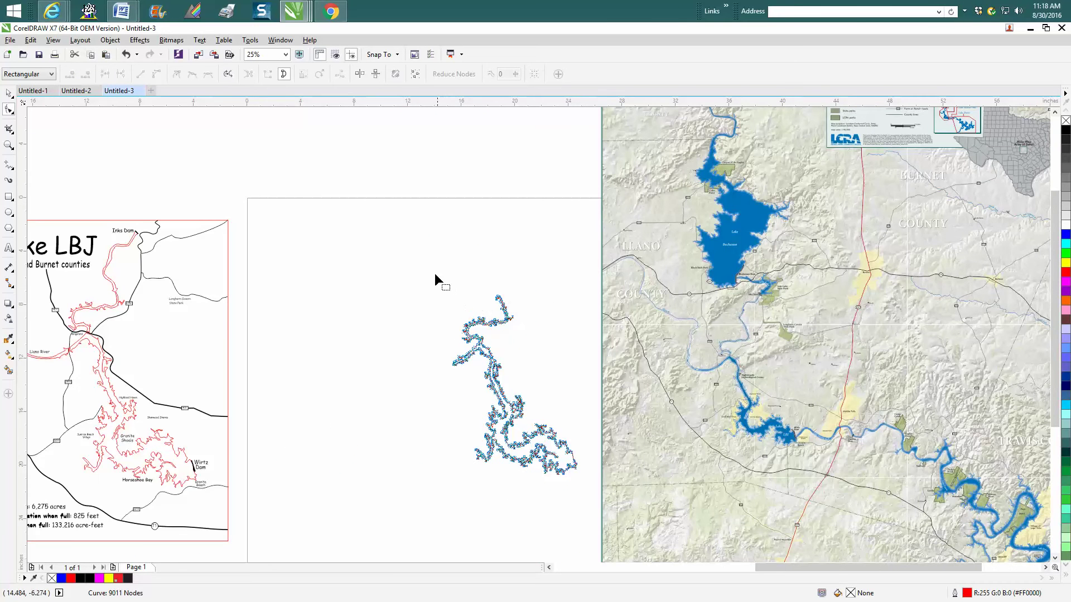
mouse_move(434, 276)
mouse_down()
mouse_move(469, 375)
mouse_move(585, 471)
mouse_up()
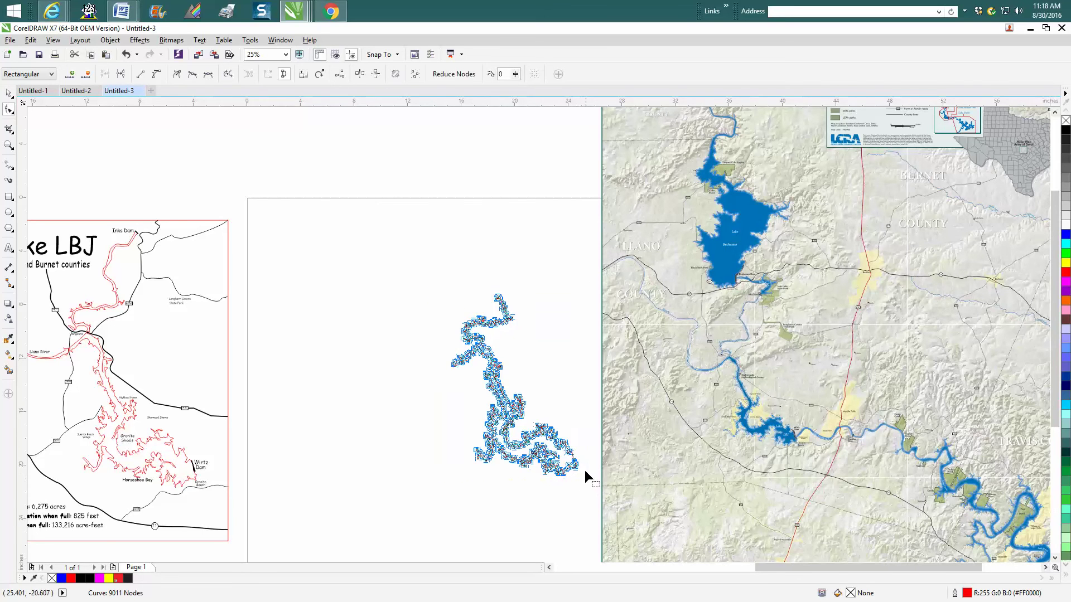
double_click(506, 75)
text(20)
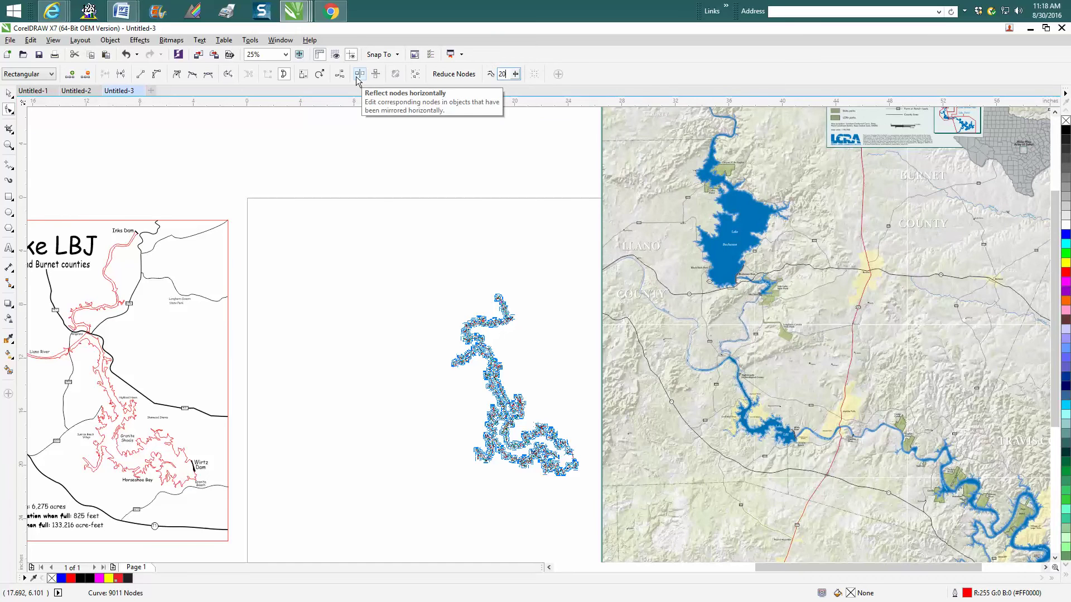
key(Return)
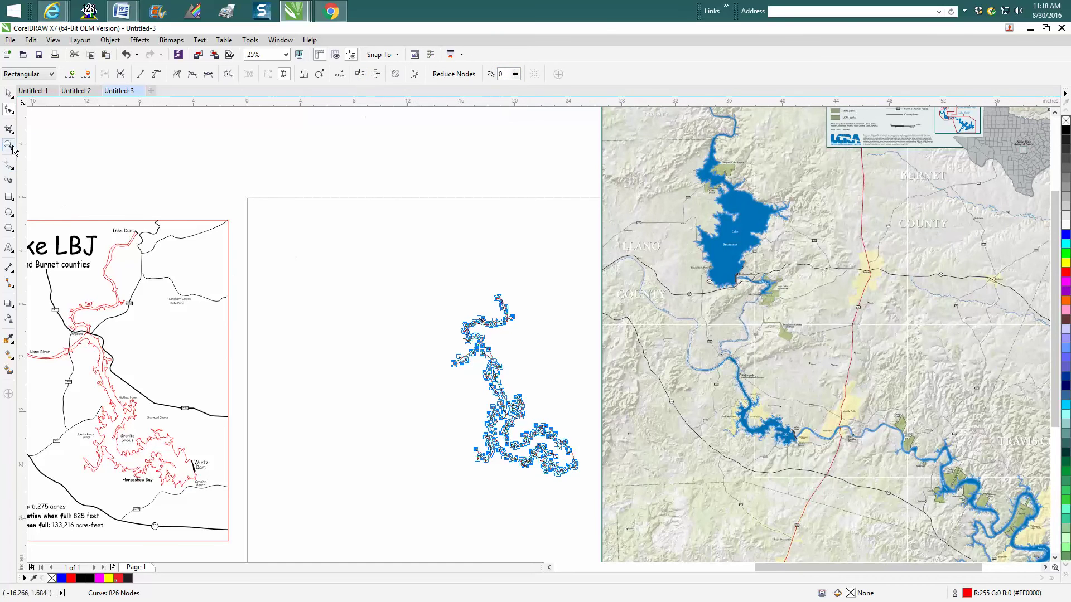
click(9, 145)
- Zoom in to inspect the reduced river branches, then undo the node reduction
drag(426, 252, 555, 362)
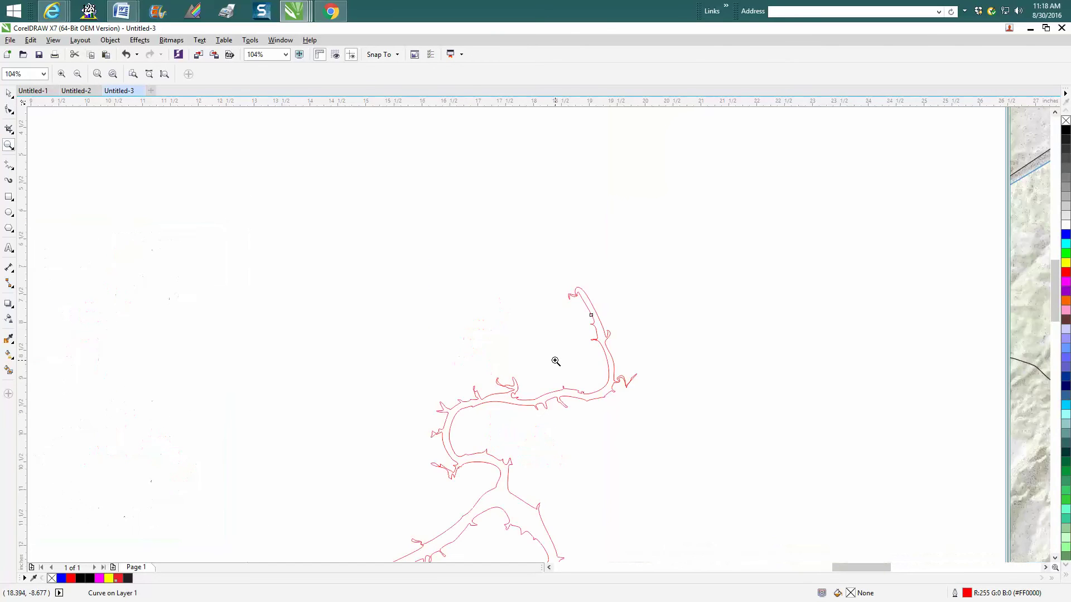
right_click(555, 361)
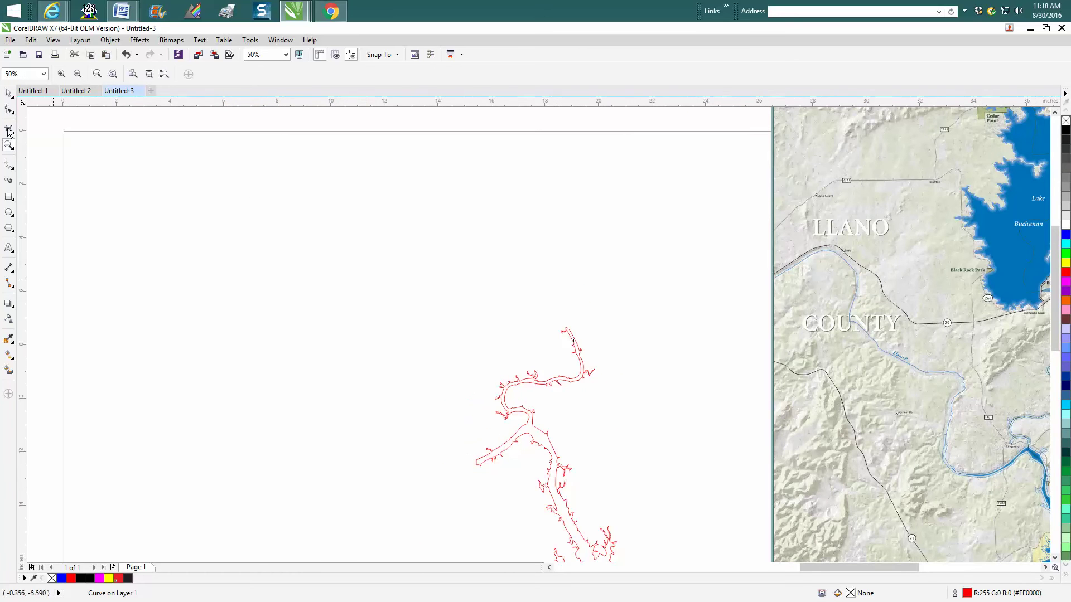
drag(488, 359, 602, 398)
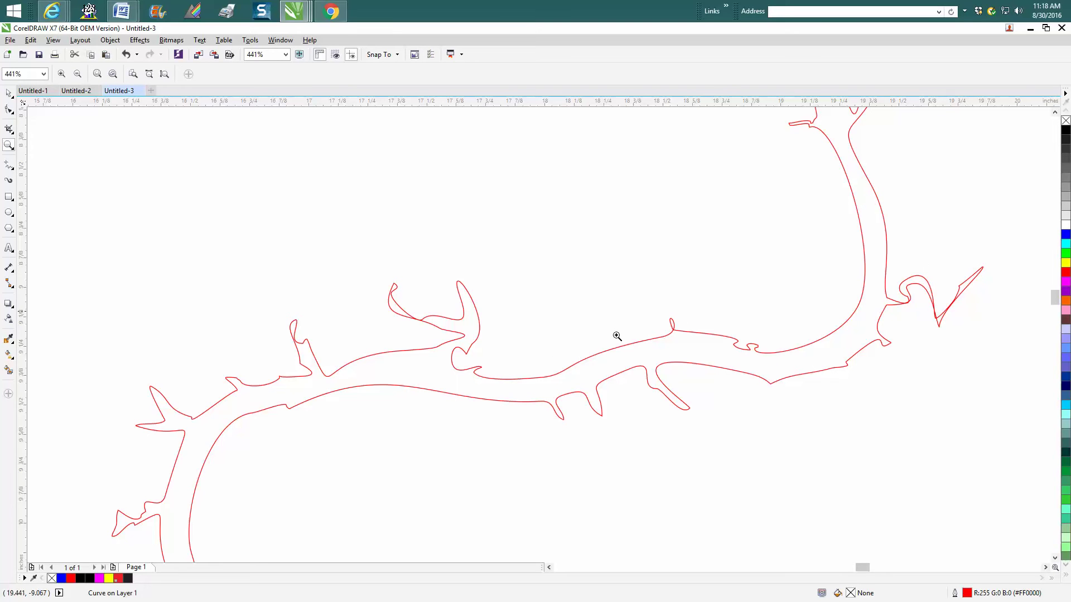
click(127, 54)
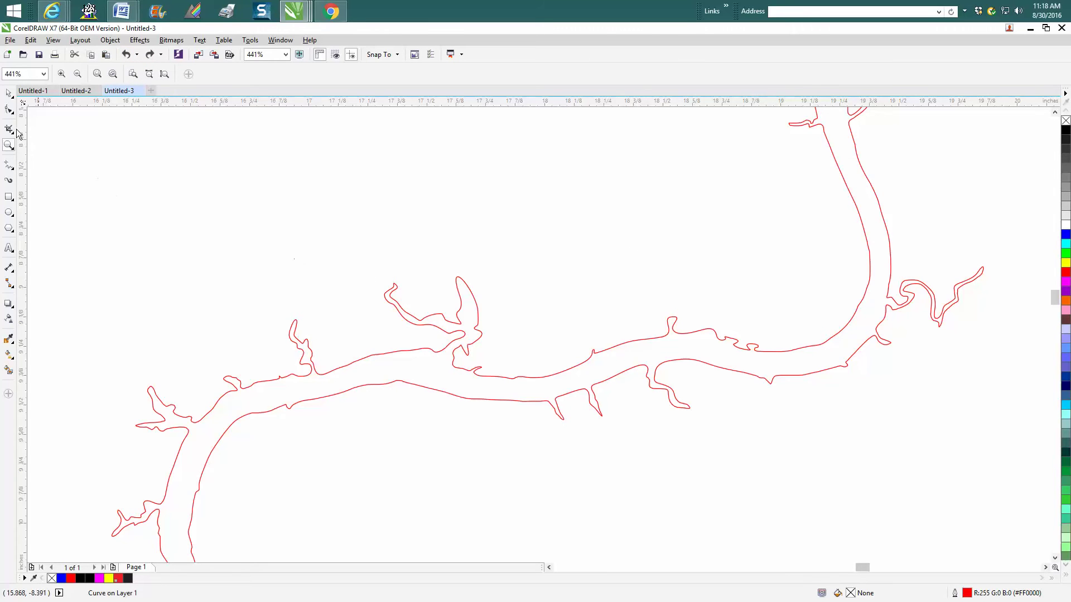
- Brush the Smooth tool over the upper-bank hook and the small spur in the channel
click(12, 112)
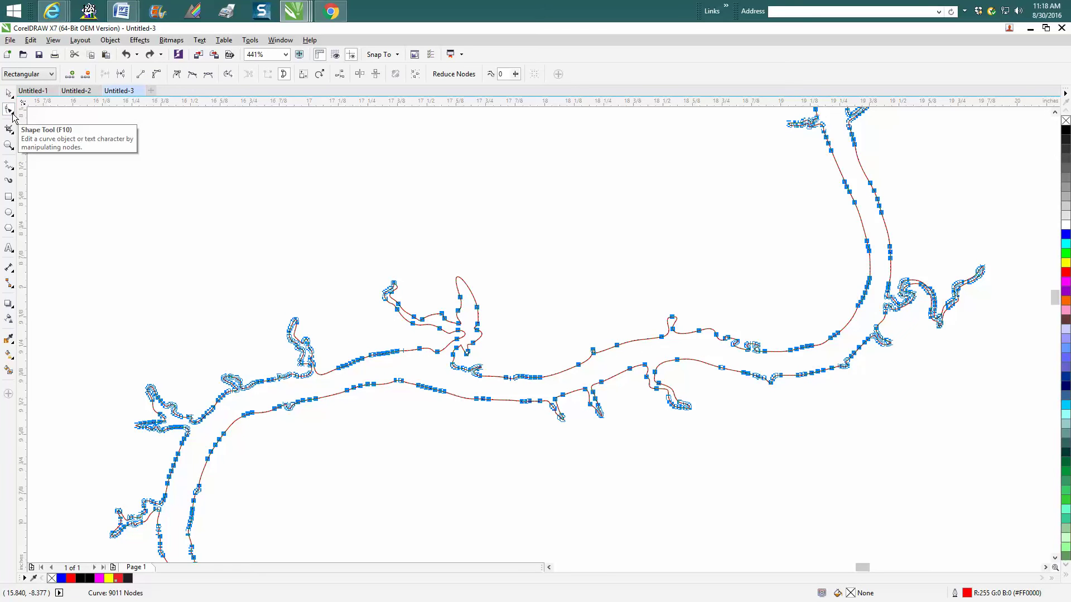
click(14, 115)
click(32, 126)
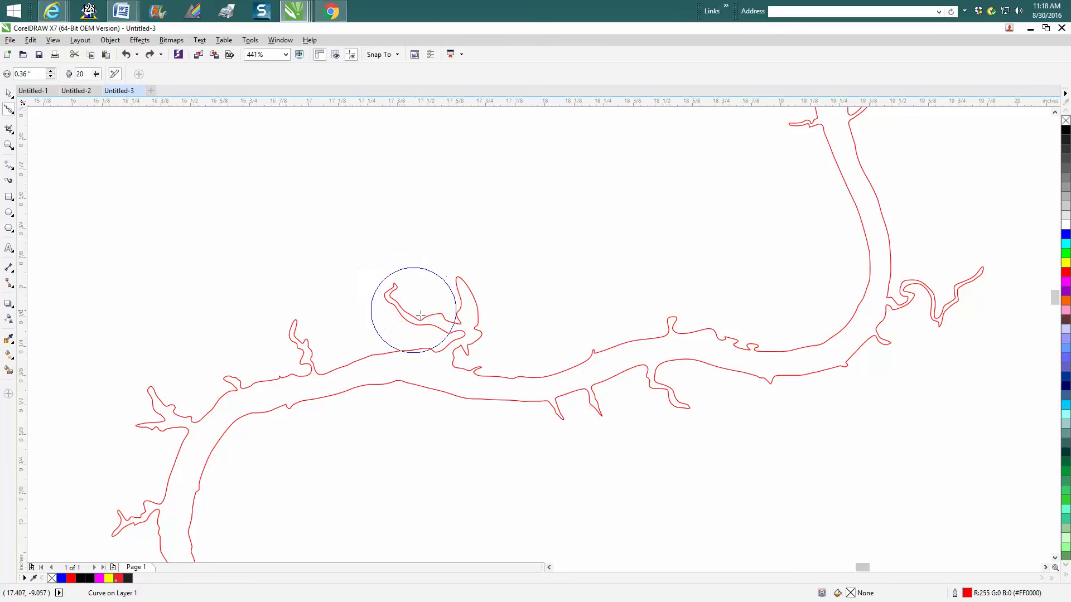
mouse_move(457, 340)
mouse_down()
mouse_move(474, 375)
mouse_move(530, 364)
mouse_move(469, 377)
mouse_up()
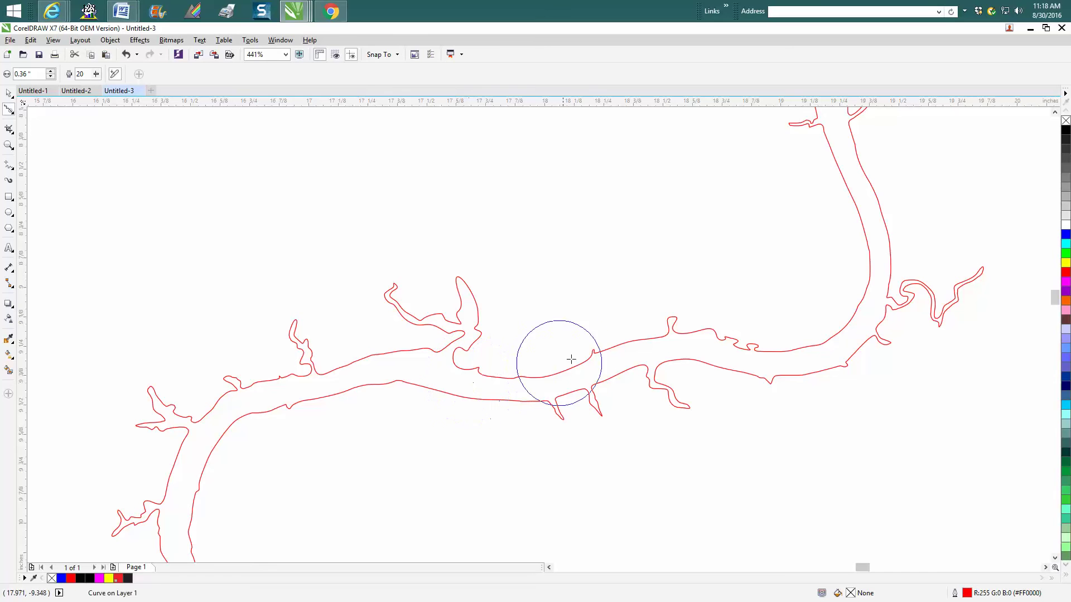
drag(587, 357, 592, 354)
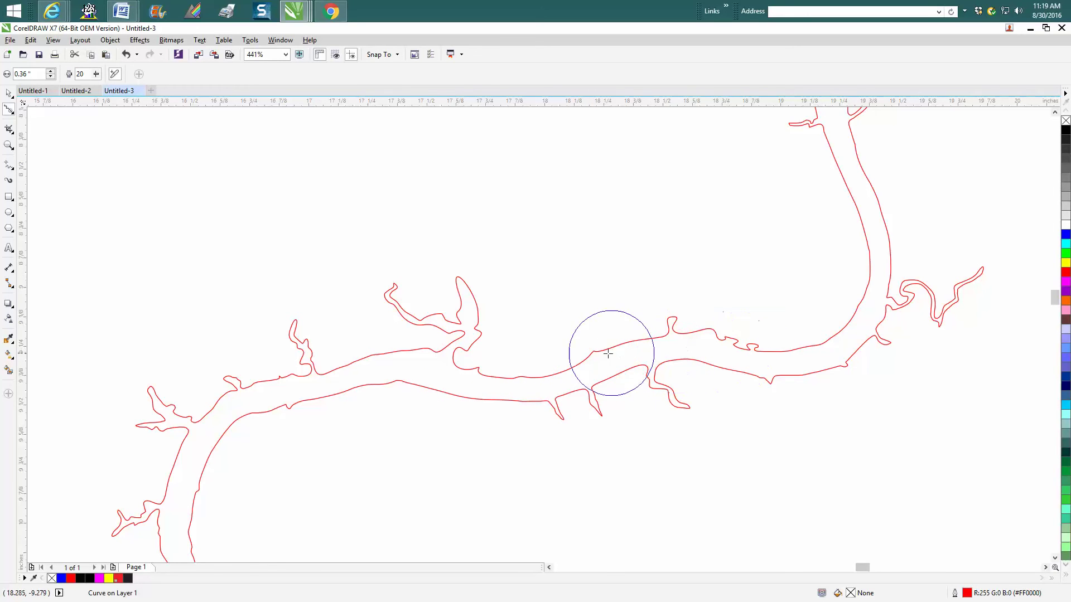
- Zoom in on the sharp kink and round it into a bend with the Smooth tool
click(9, 145)
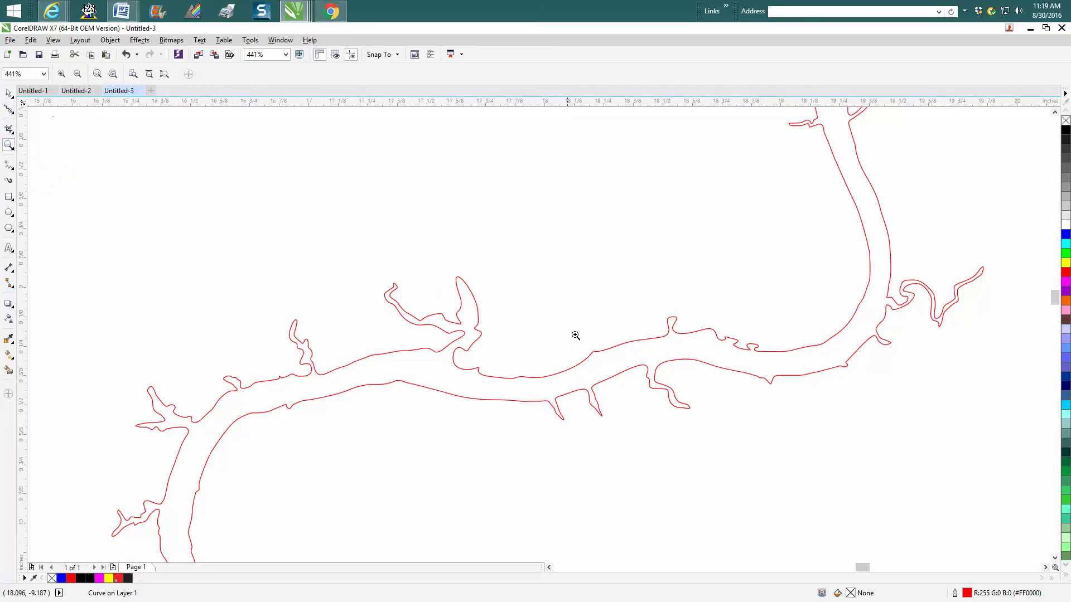
drag(574, 335, 613, 383)
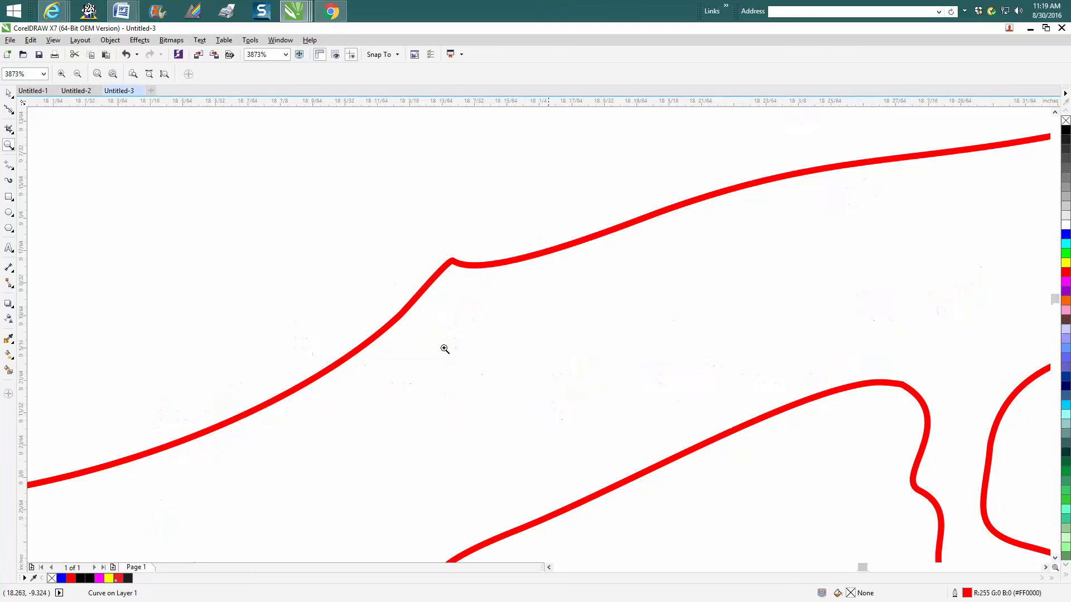
click(9, 110)
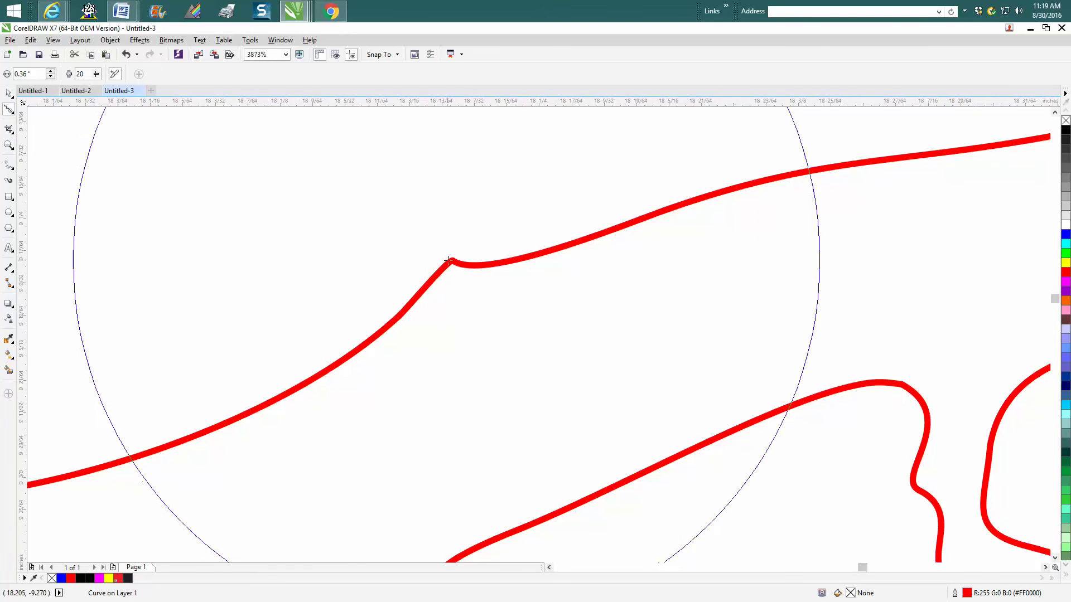
mouse_move(449, 260)
mouse_down()
mouse_move(607, 262)
mouse_move(514, 287)
mouse_up()
- Zoom in on the jagged stretch of the river outline and smooth it
scroll(513, 287, down, 5)
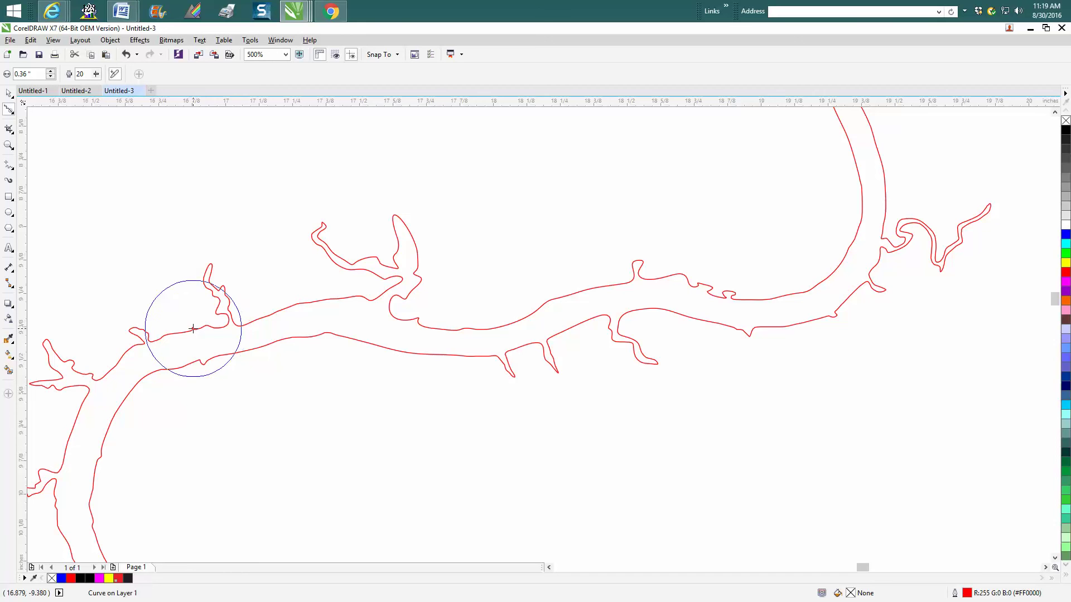
click(9, 145)
drag(170, 317, 268, 365)
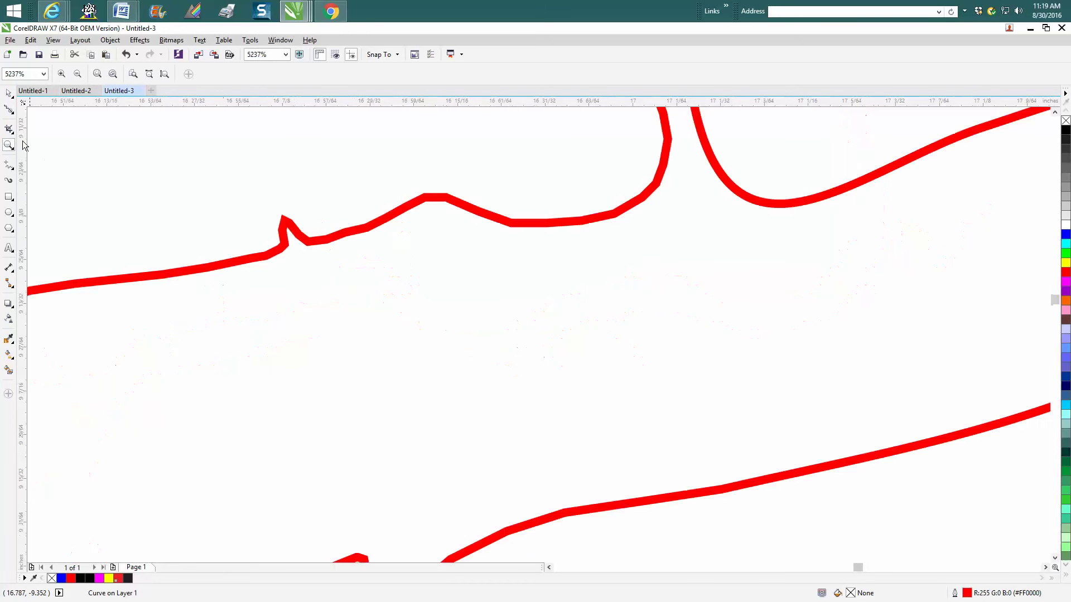
click(10, 111)
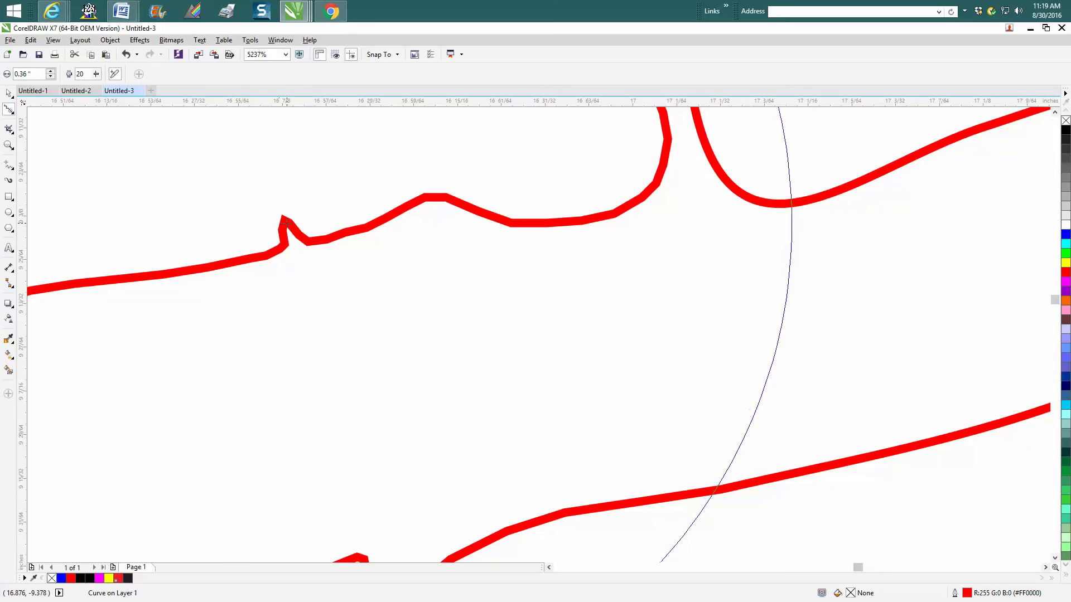
drag(284, 228, 277, 245)
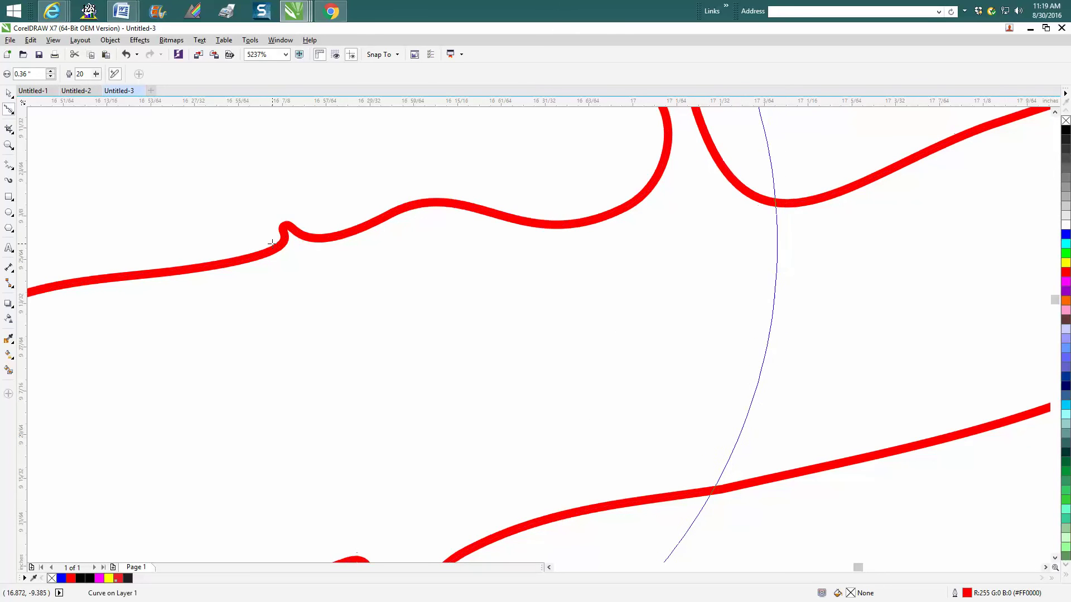
- Reshape the curve around the small bump by dragging its nodes with the Shape tool
click(15, 115)
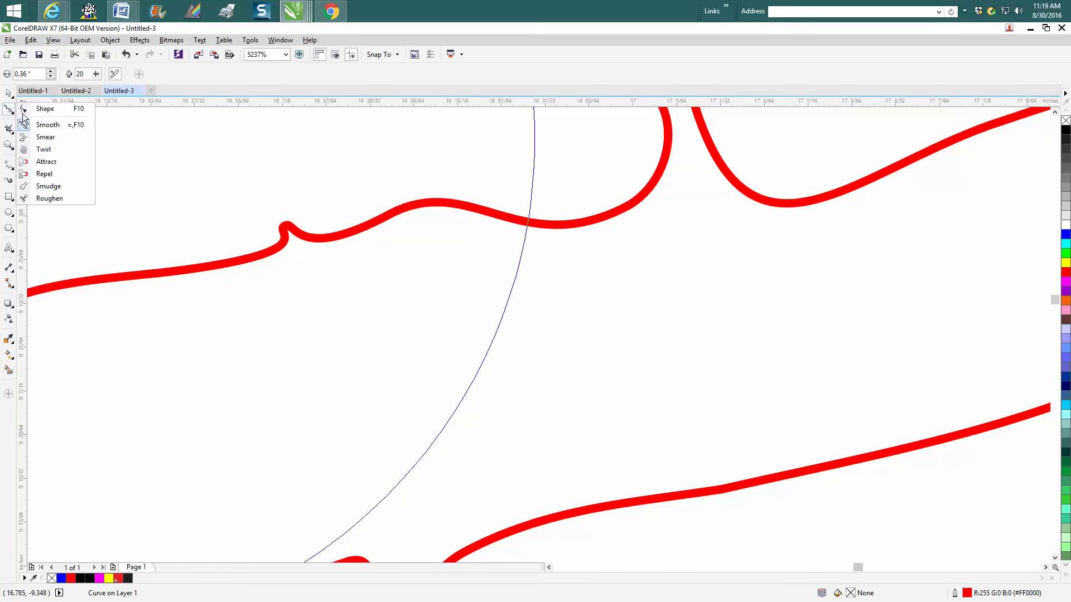
click(33, 109)
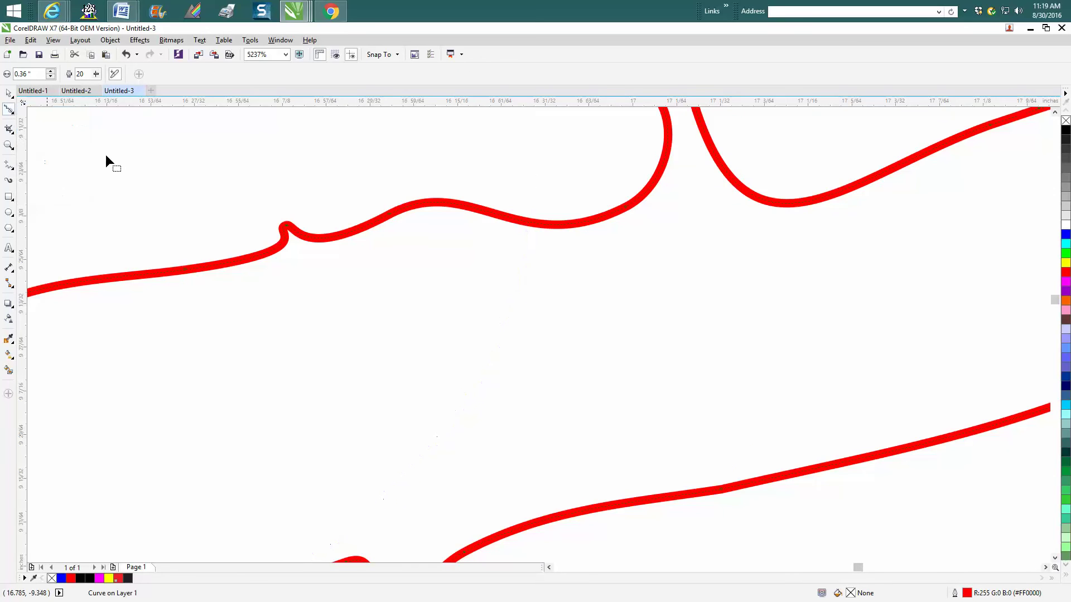
click(285, 226)
drag(329, 251, 261, 305)
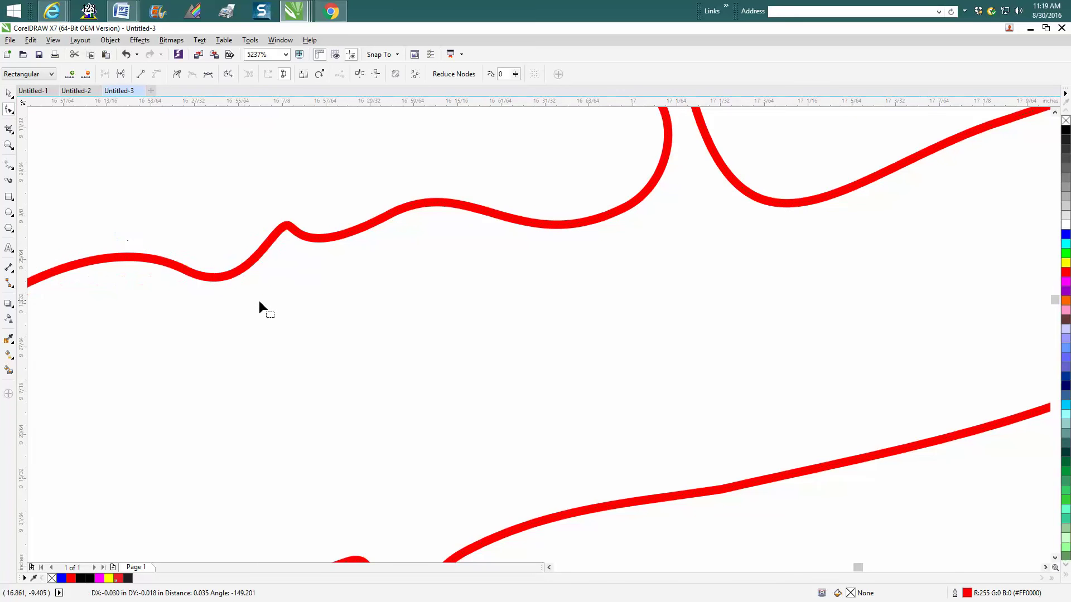
click(290, 225)
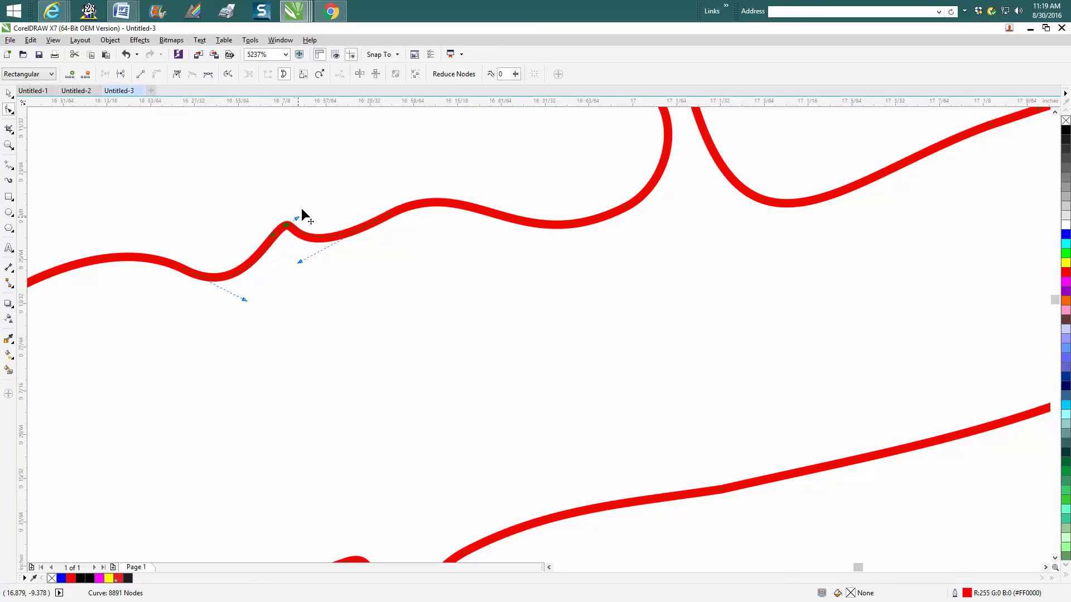
drag(302, 210, 304, 204)
click(300, 260)
- Delete the node cluster on the upper shoreline to straighten it, then adjust its end node
scroll(335, 264, down, 3)
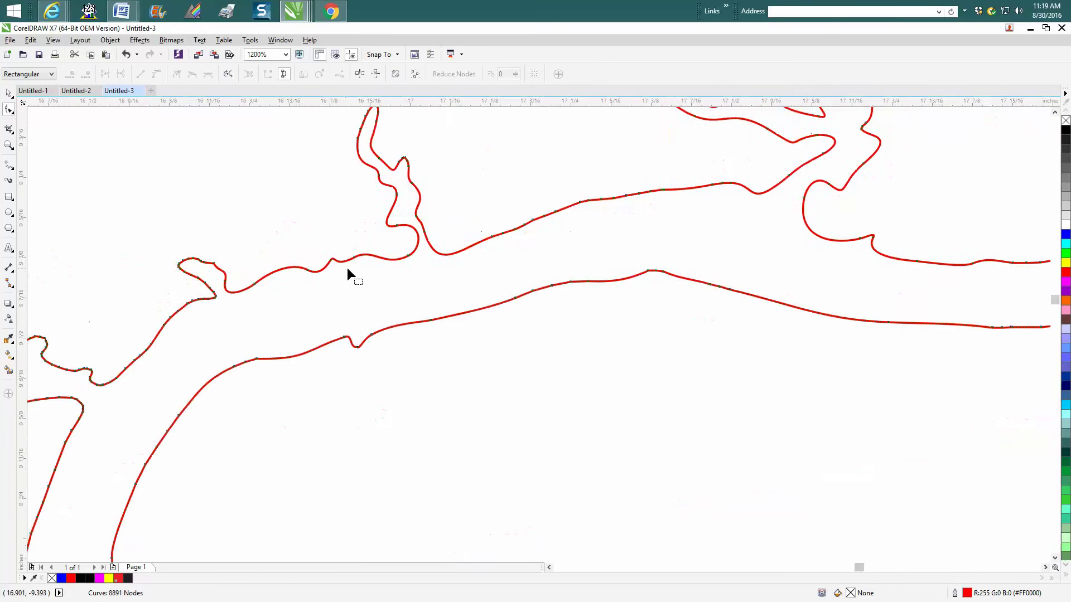
scroll(346, 268, down, 2)
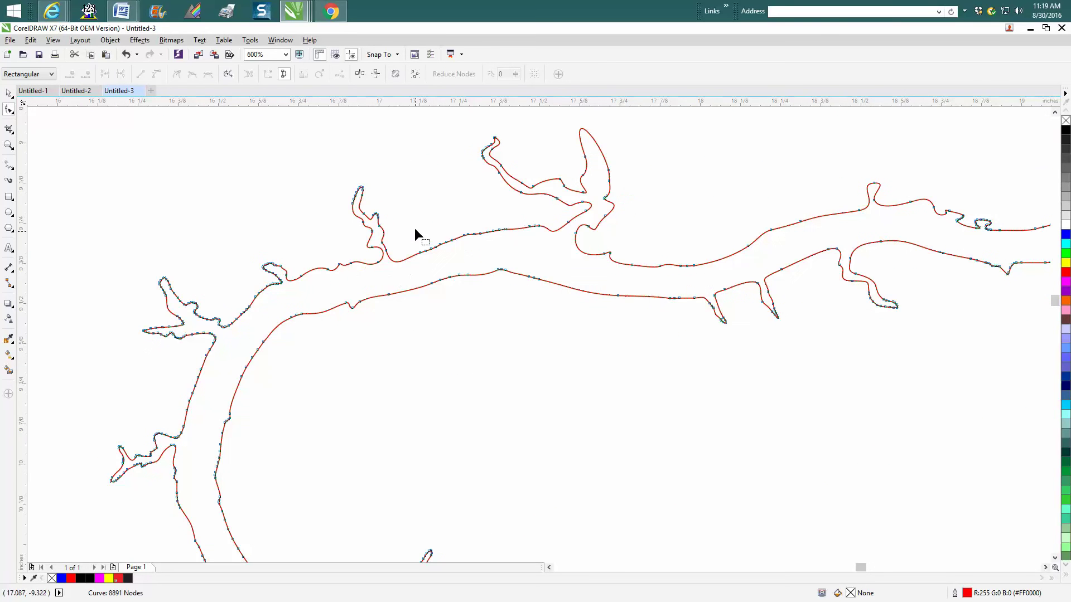
drag(484, 249, 516, 265)
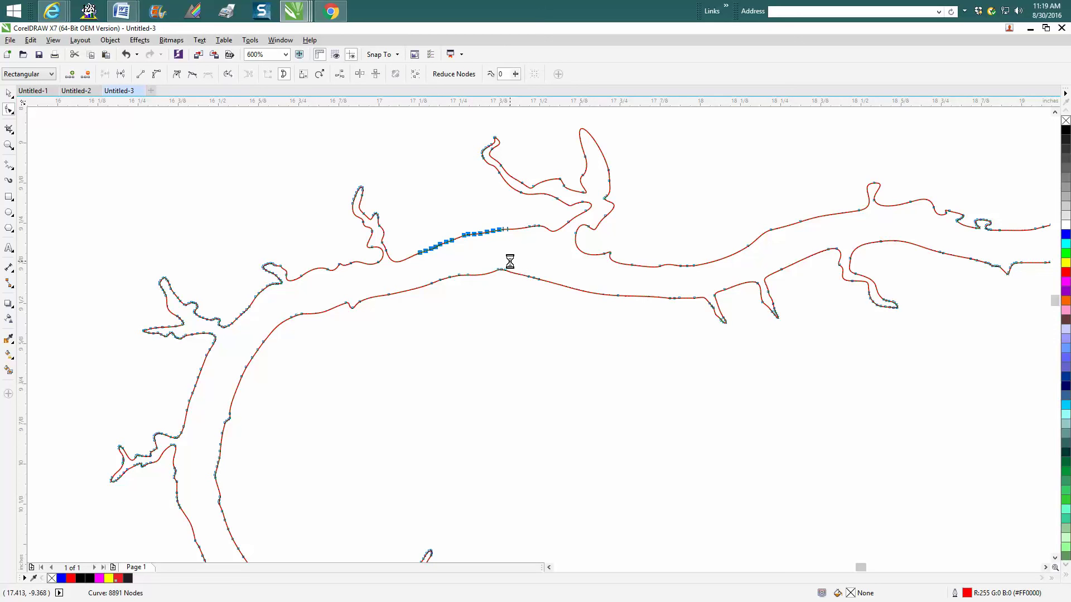
key(Delete)
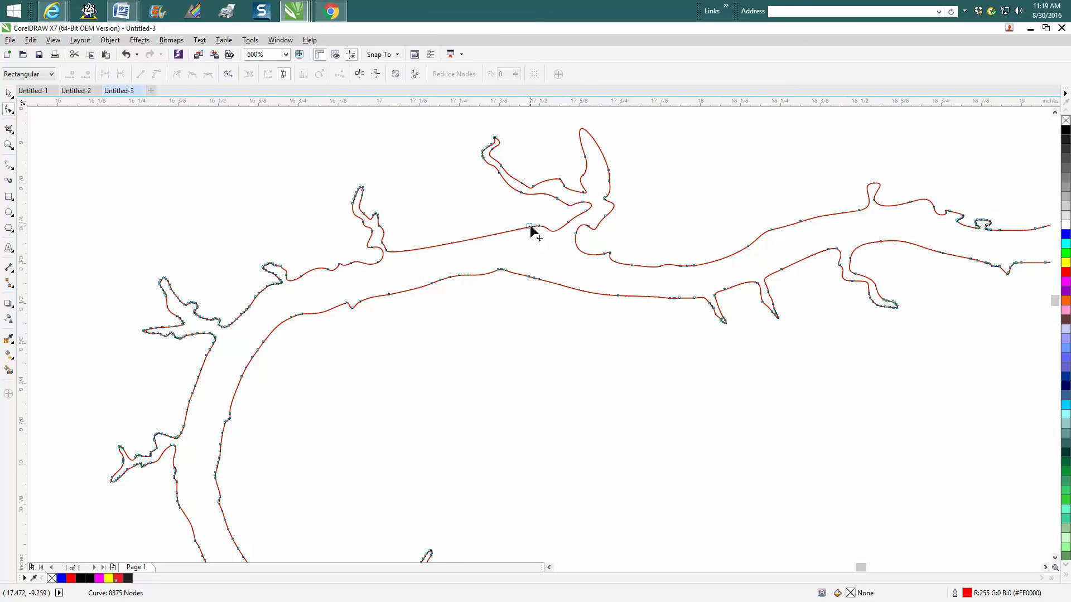
click(529, 227)
mouse_move(508, 229)
mouse_down()
mouse_move(492, 219)
mouse_move(493, 232)
mouse_move(511, 228)
mouse_move(497, 231)
mouse_up()
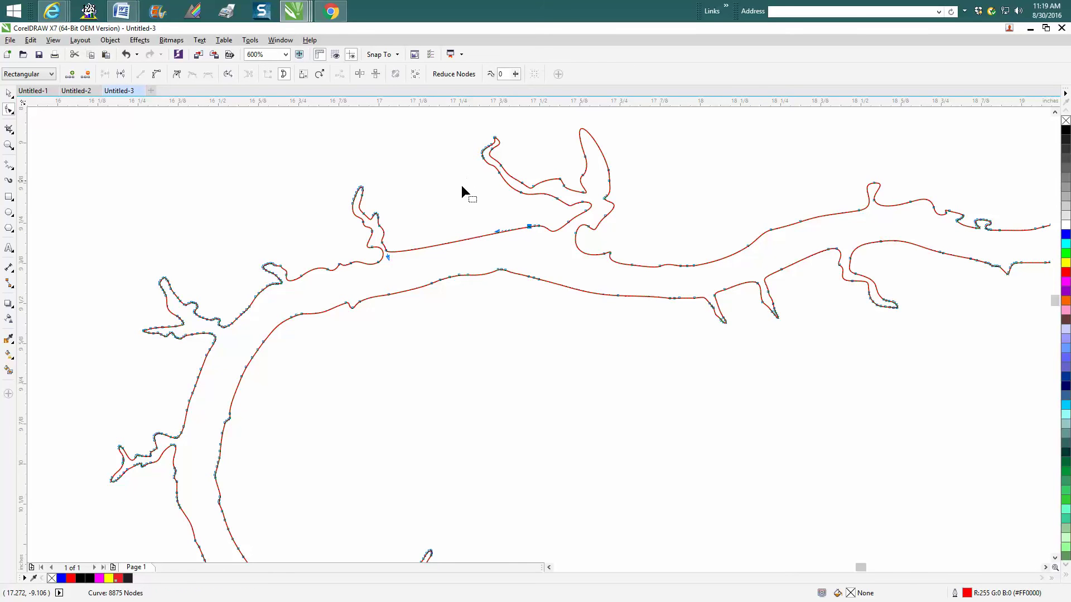
click(9, 145)
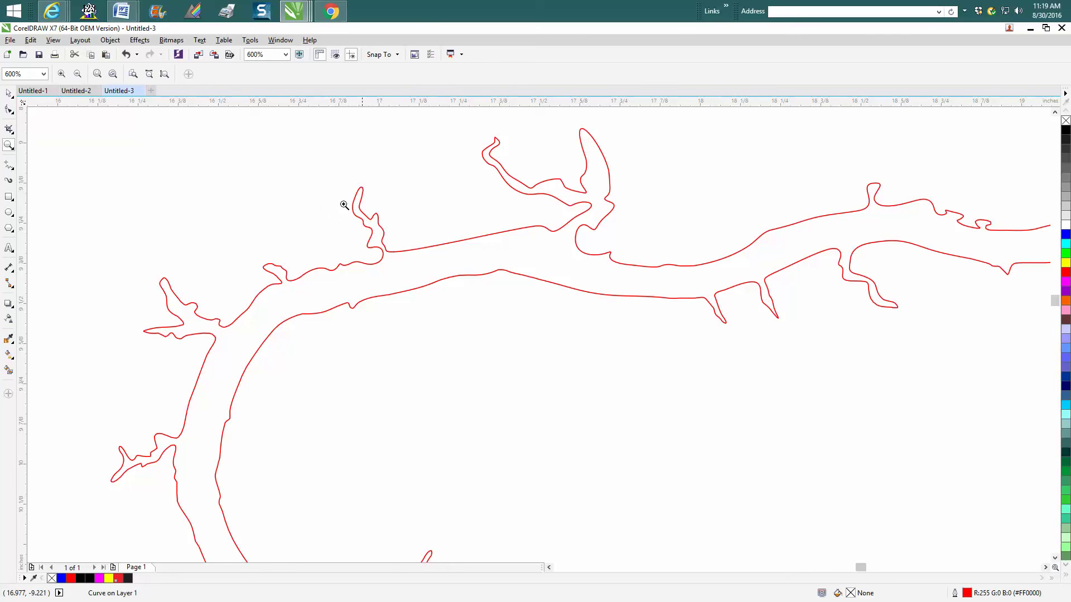
- Zoom into the finger-shaped spur and delete two of its nodes, leaving 8873
drag(327, 172, 480, 283)
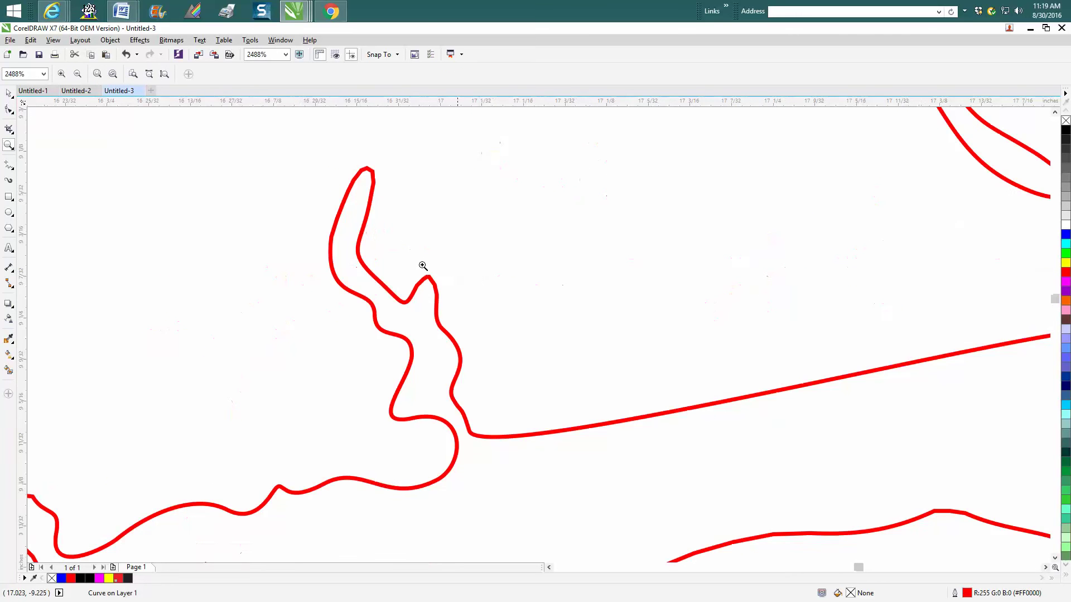
click(12, 113)
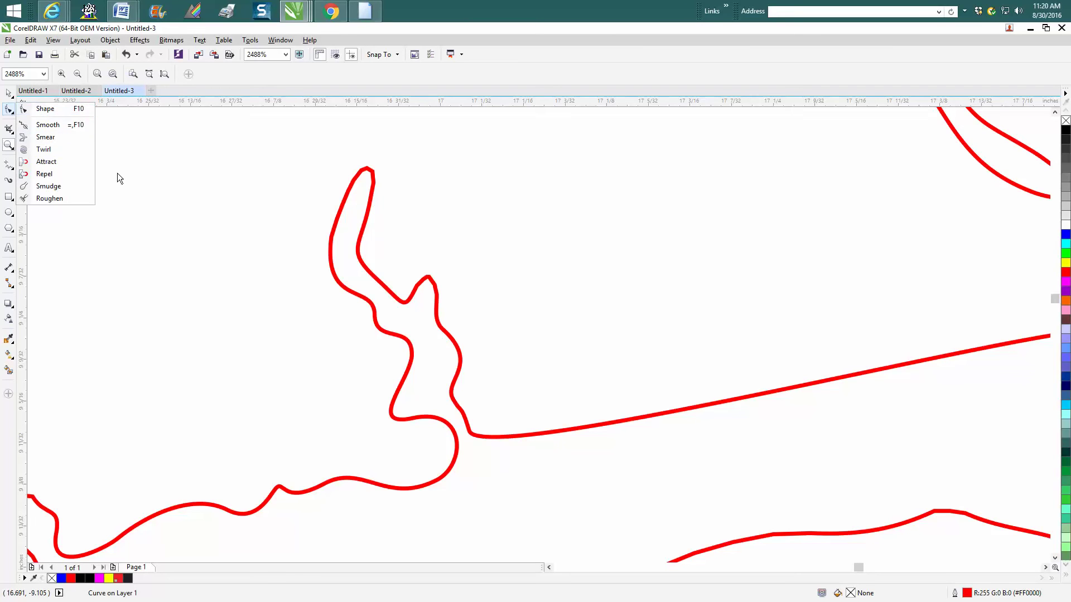
click(497, 213)
key(F10)
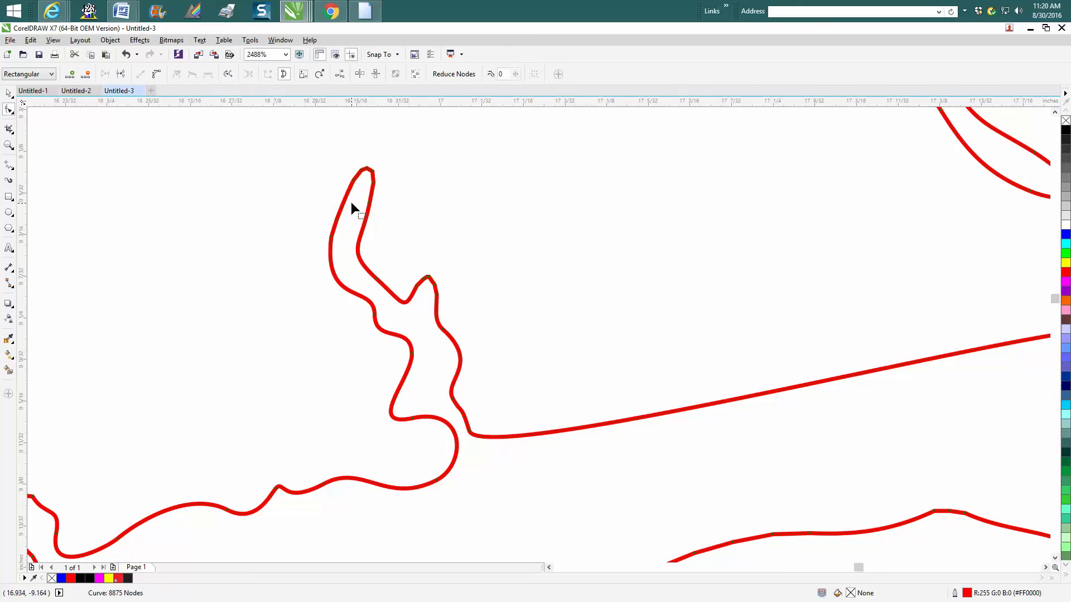
key(Delete)
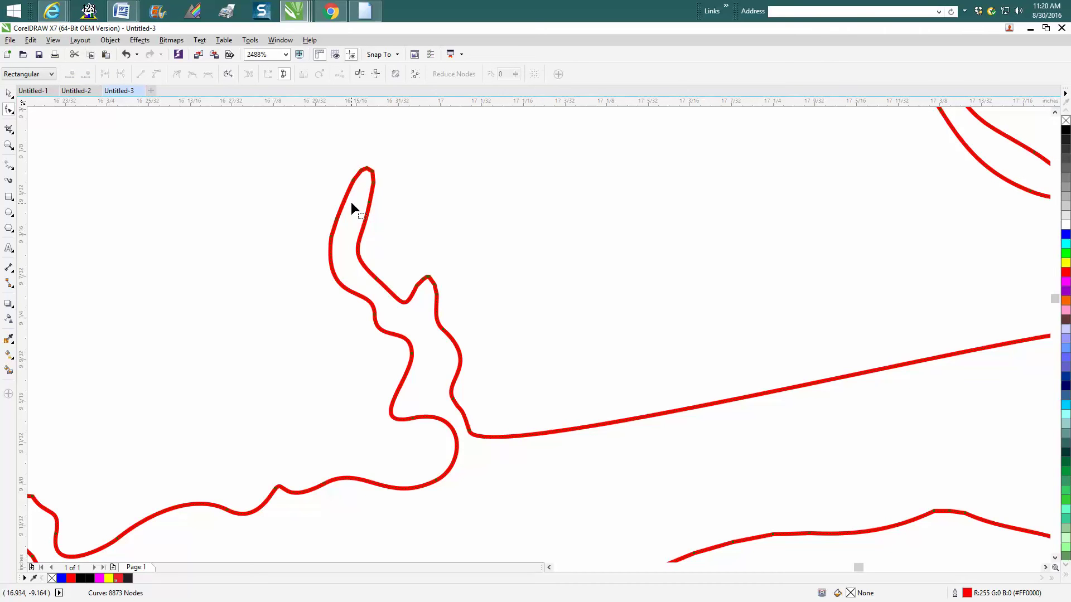
- Smear the spur's inner edge, nudge one node, and smear the notch into a smooth curve
key(s)
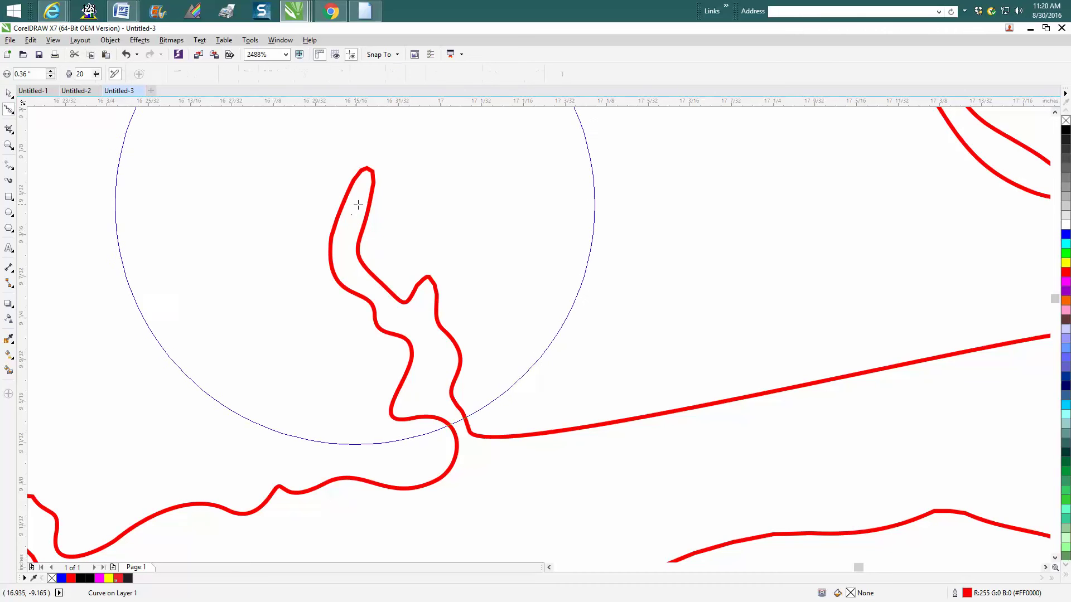
drag(368, 211, 371, 217)
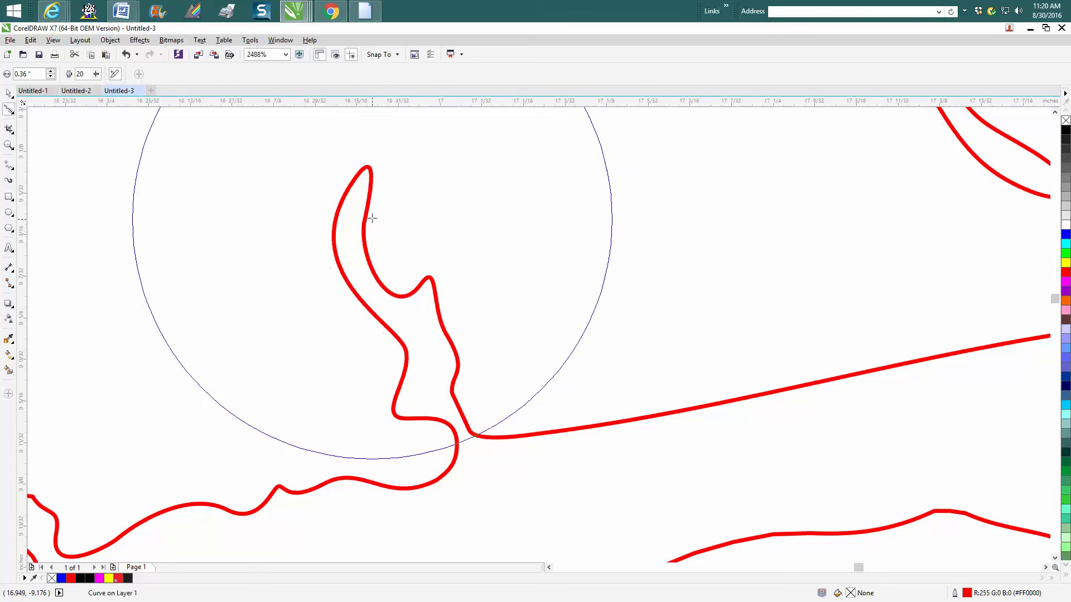
key(F10)
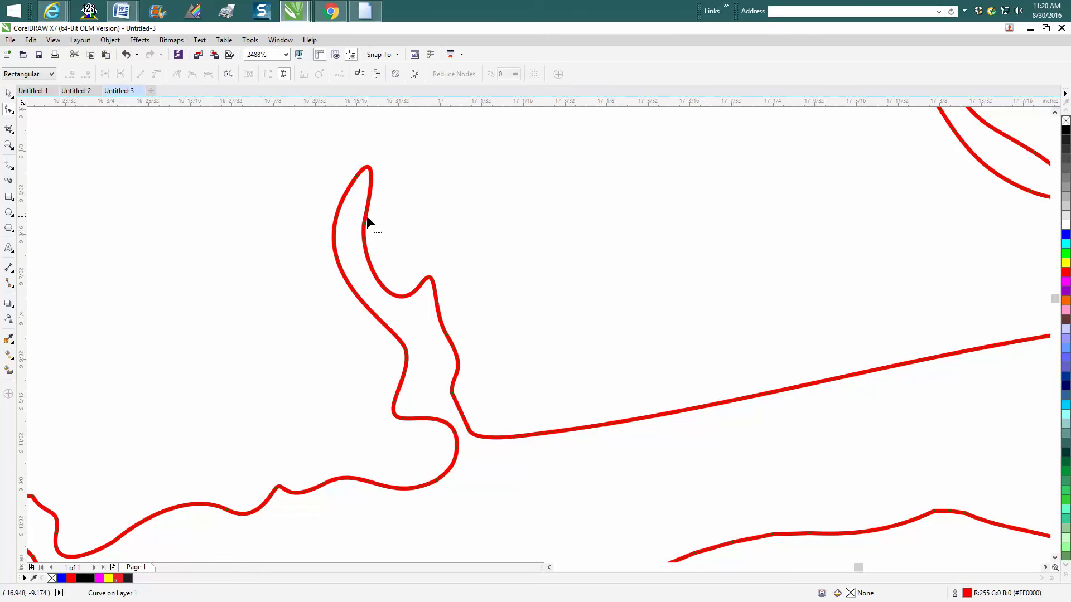
drag(371, 222, 376, 223)
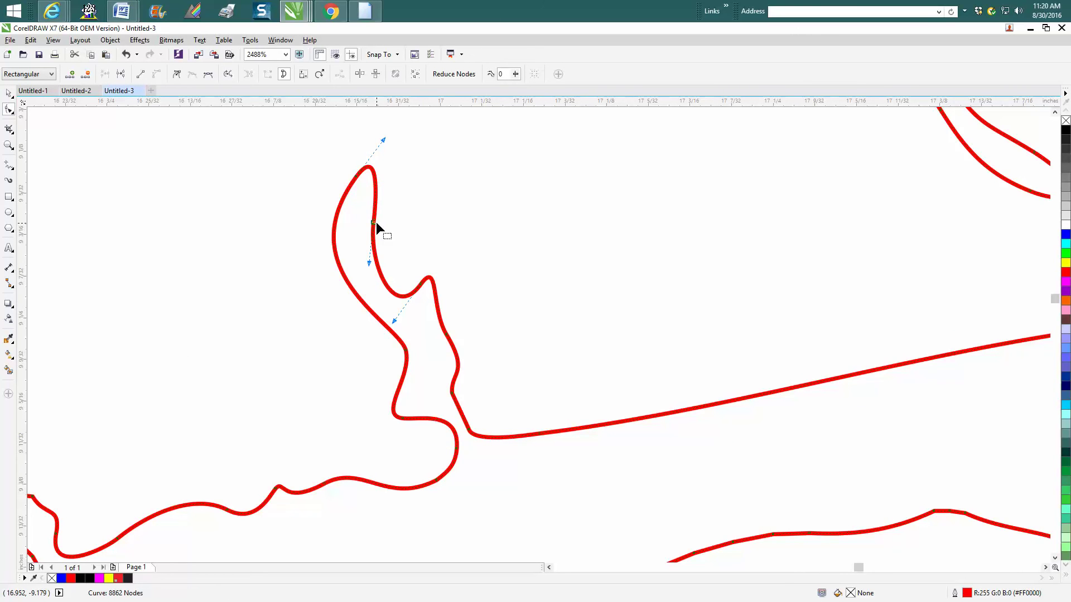
key(s)
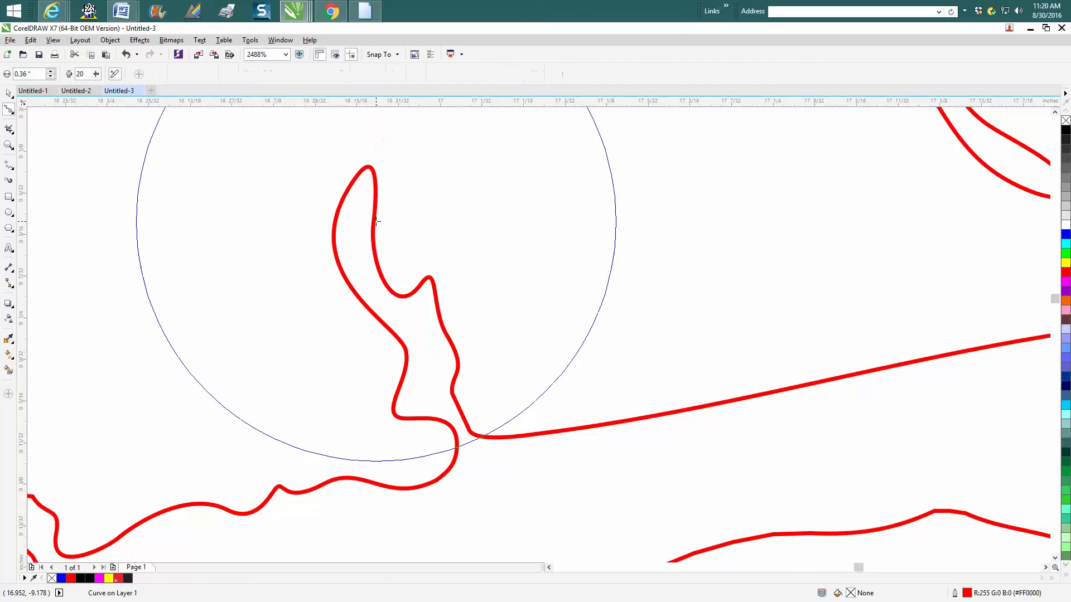
mouse_move(451, 356)
mouse_down()
mouse_move(453, 393)
mouse_move(465, 397)
mouse_up()
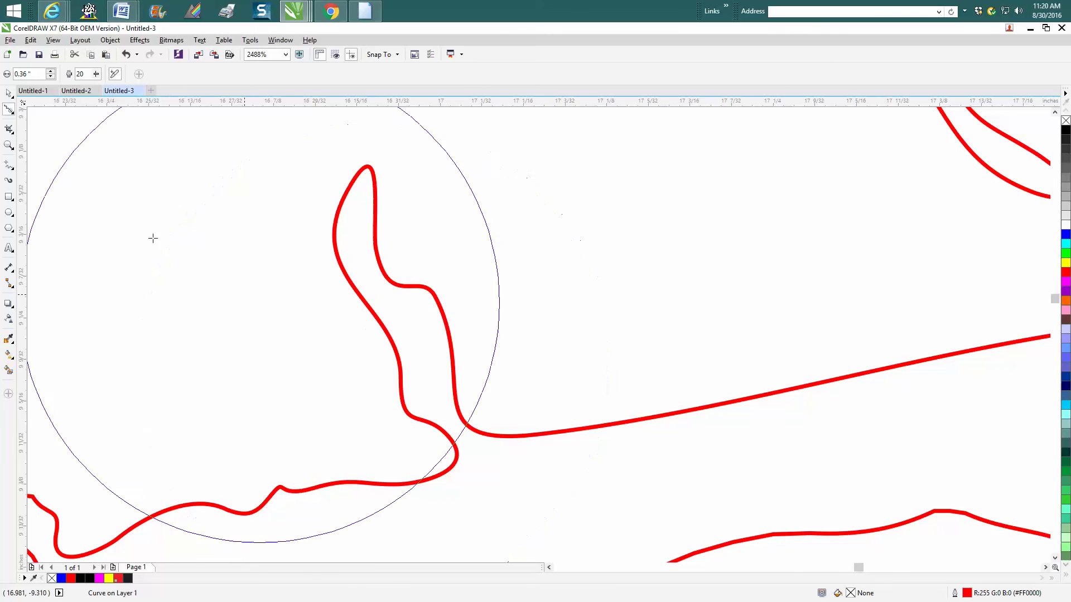
click(14, 114)
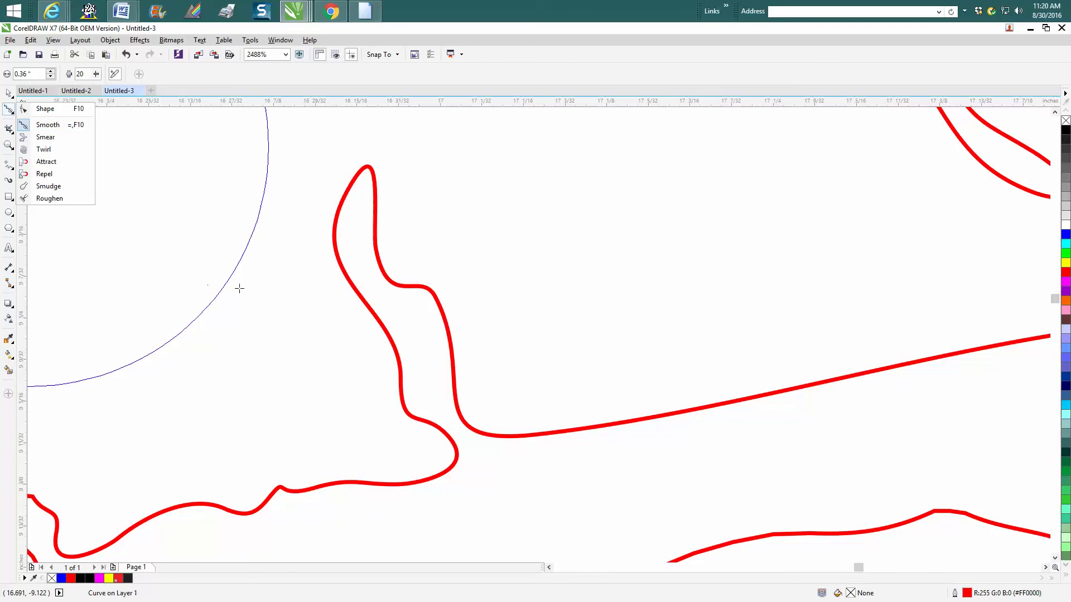
- Smooth the zigzag, sharp corner and lower notch along the right-hand branch of the outline
scroll(322, 307, down, 4)
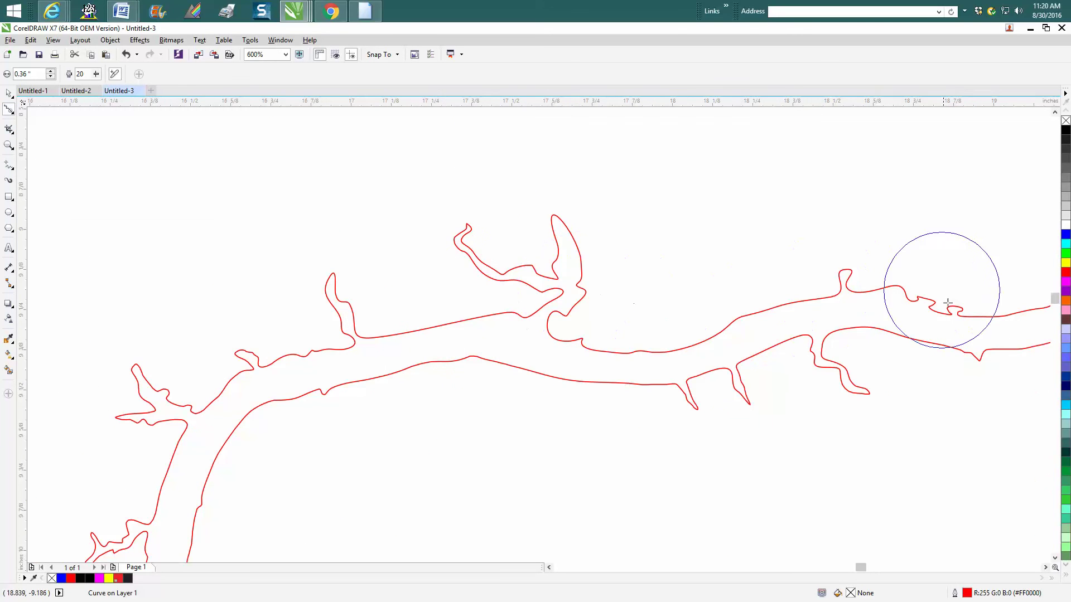
mouse_move(948, 303)
mouse_down()
mouse_move(958, 306)
mouse_move(939, 312)
mouse_move(989, 307)
mouse_up()
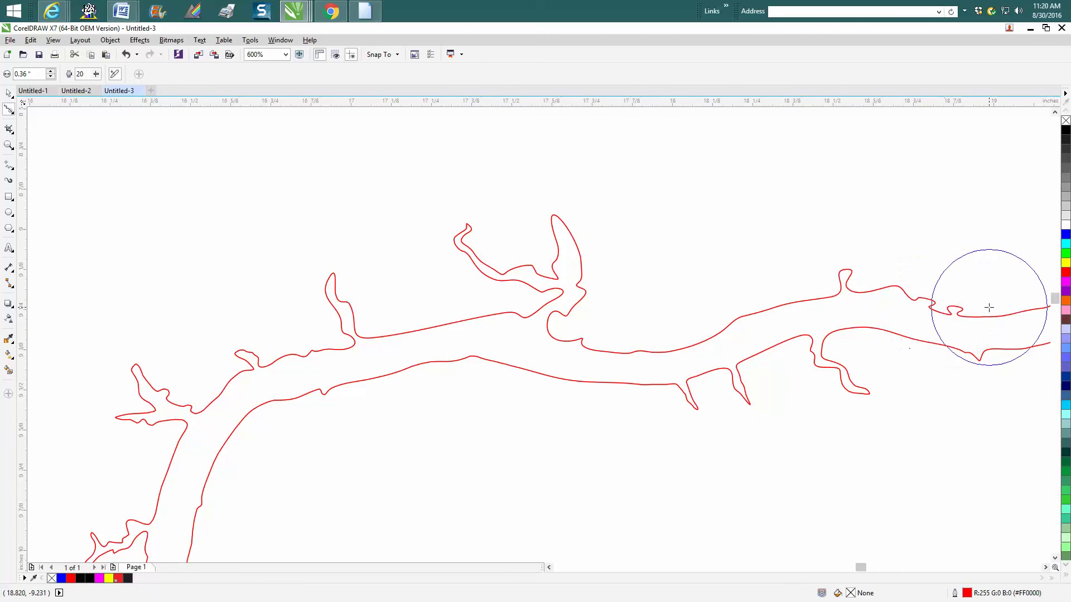
mouse_move(844, 368)
mouse_down()
mouse_move(892, 393)
mouse_move(729, 383)
mouse_move(748, 407)
mouse_move(885, 410)
mouse_up()
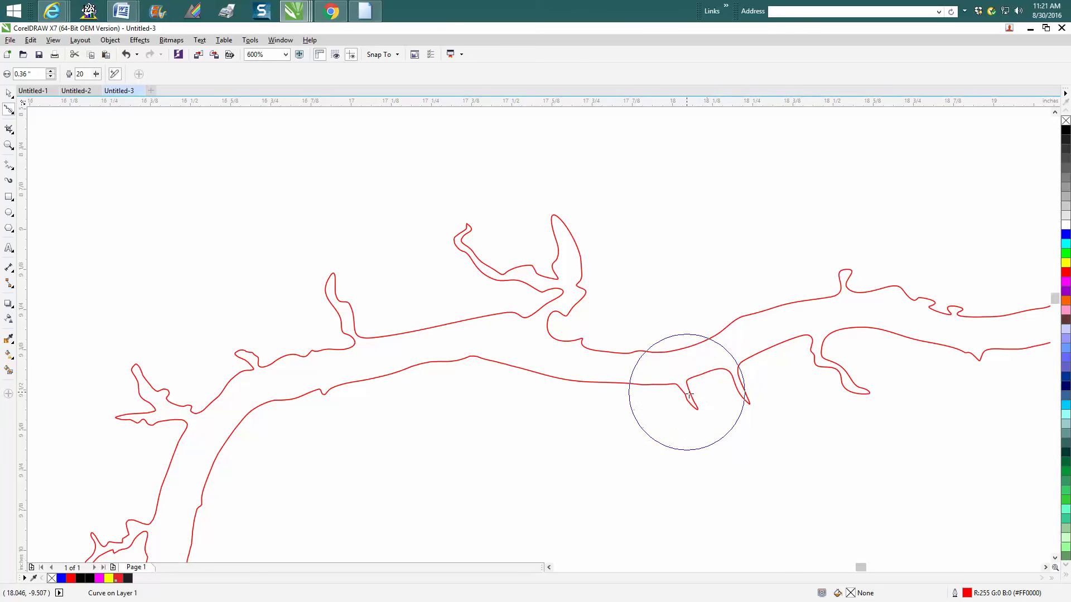
mouse_move(690, 394)
mouse_down()
mouse_move(704, 418)
mouse_move(708, 389)
mouse_up()
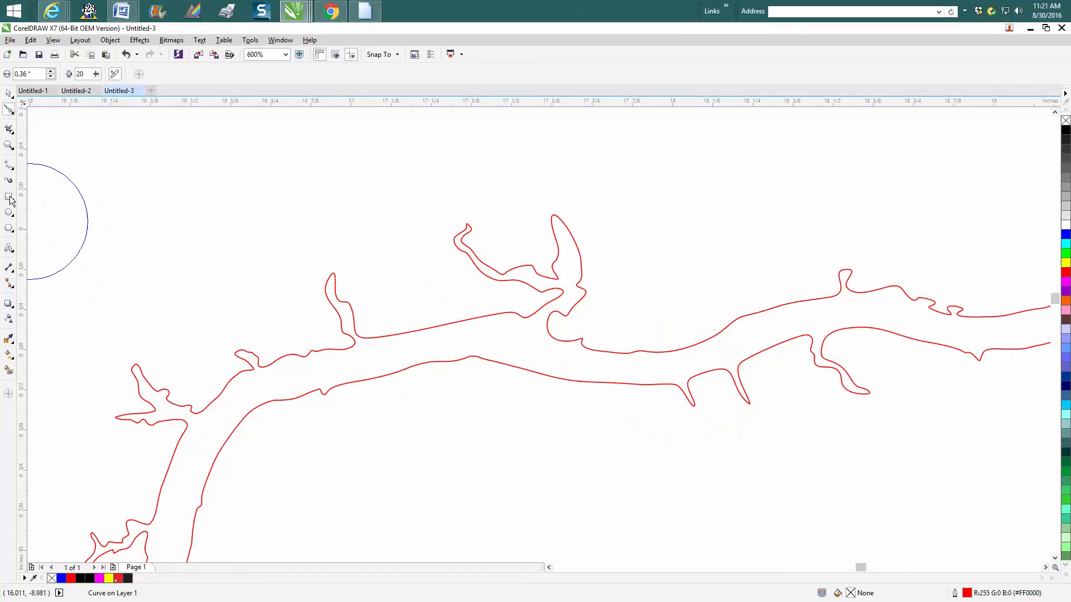
click(8, 145)
- Zoom in on the two lower spurs and delete the hump's top node to smooth the arc between them
drag(631, 321, 801, 435)
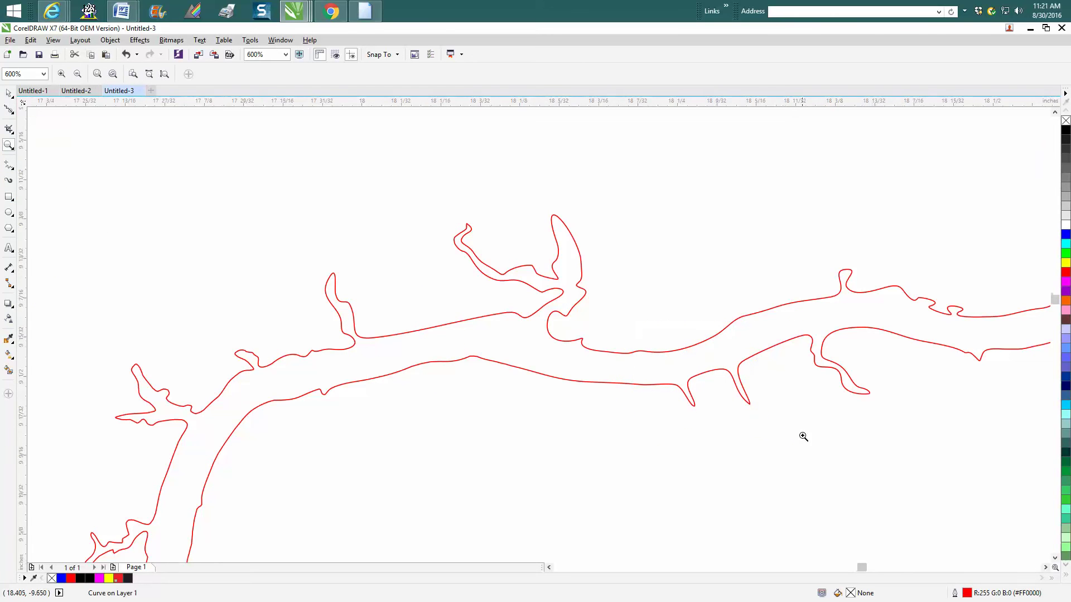
click(9, 110)
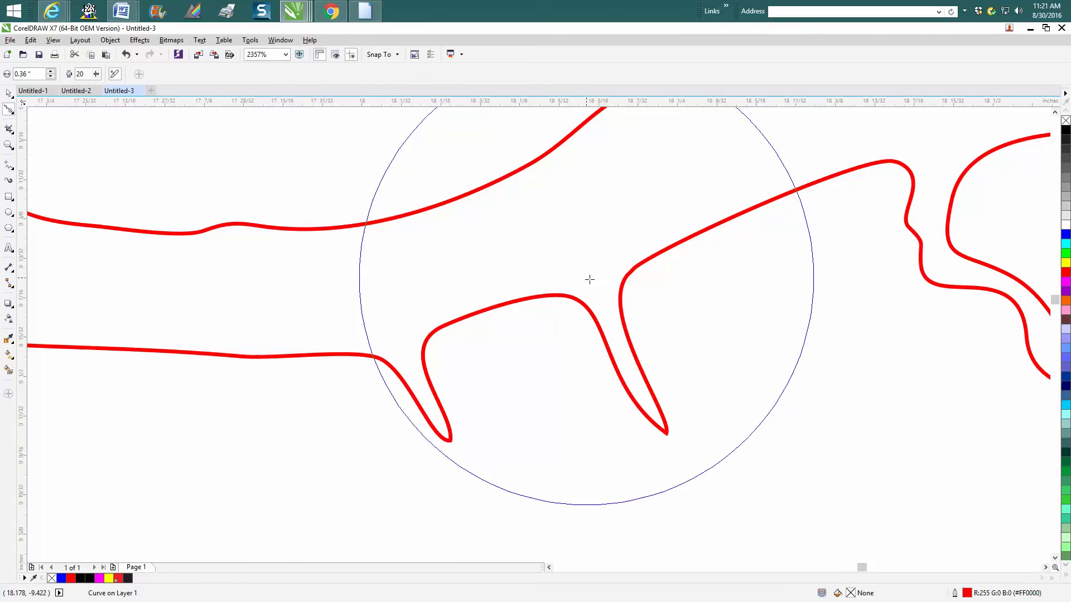
key(F10)
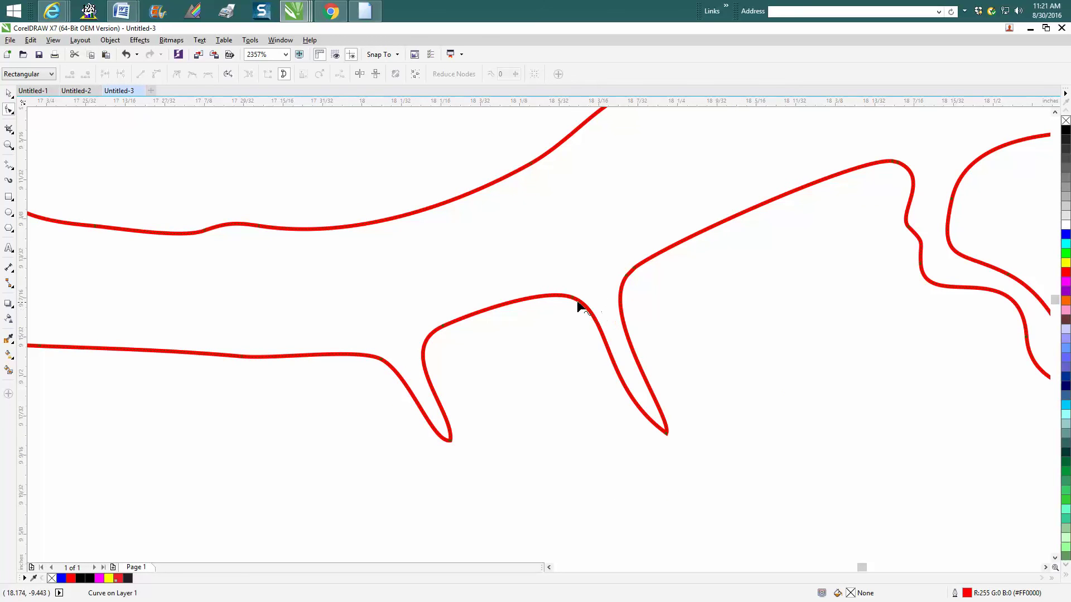
mouse_move(557, 303)
mouse_down()
mouse_move(445, 328)
mouse_move(485, 313)
mouse_move(507, 365)
mouse_move(456, 341)
mouse_up()
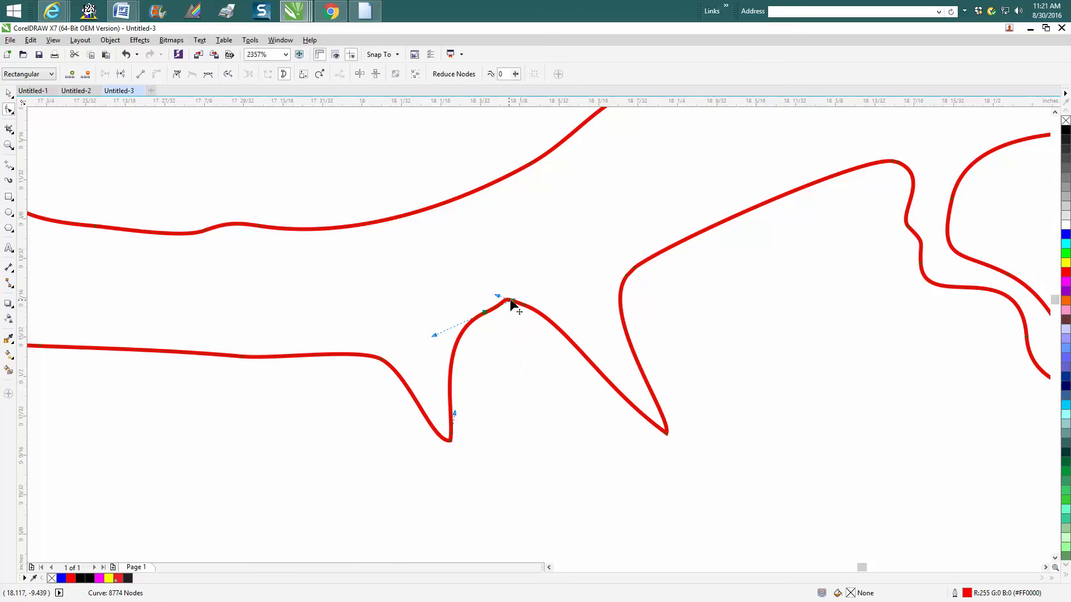
key(Escape)
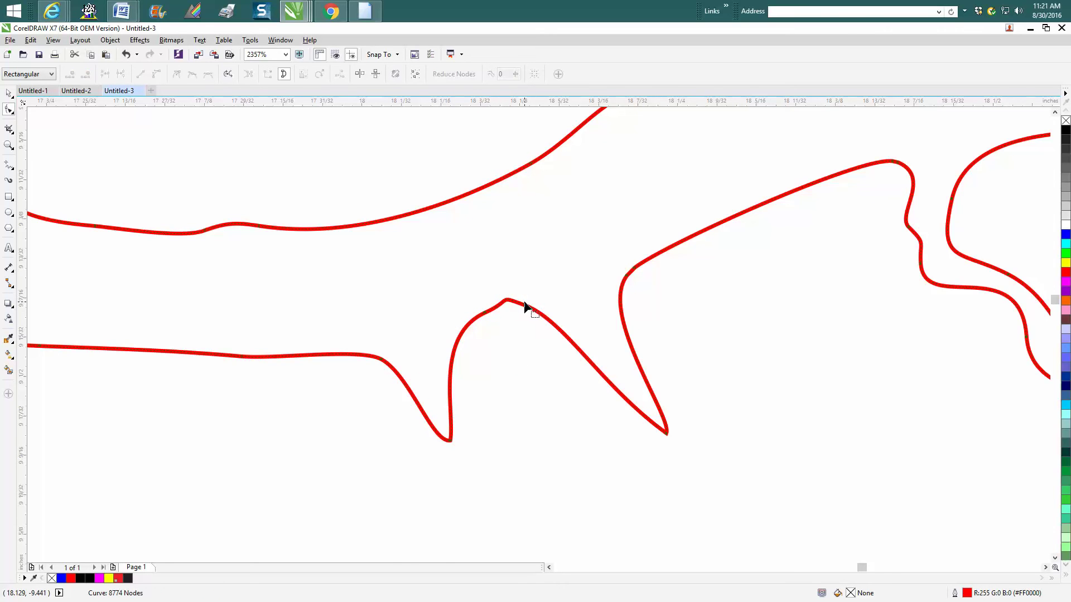
click(526, 307)
key(Delete)
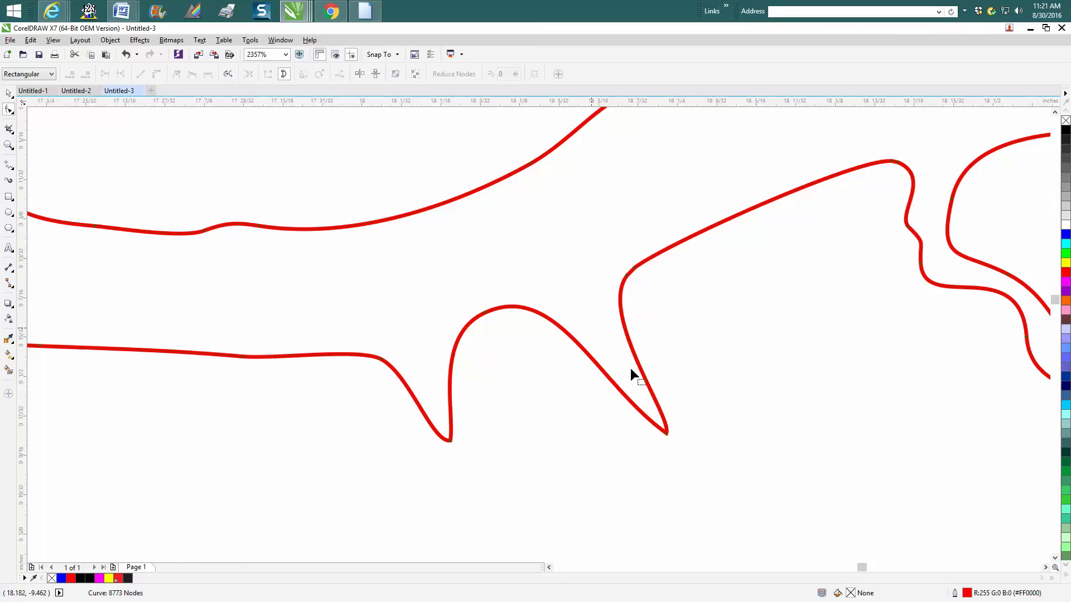
- Round the right and left spur tips by reshaping their node handles, undoing the accidental tip deletion
click(666, 434)
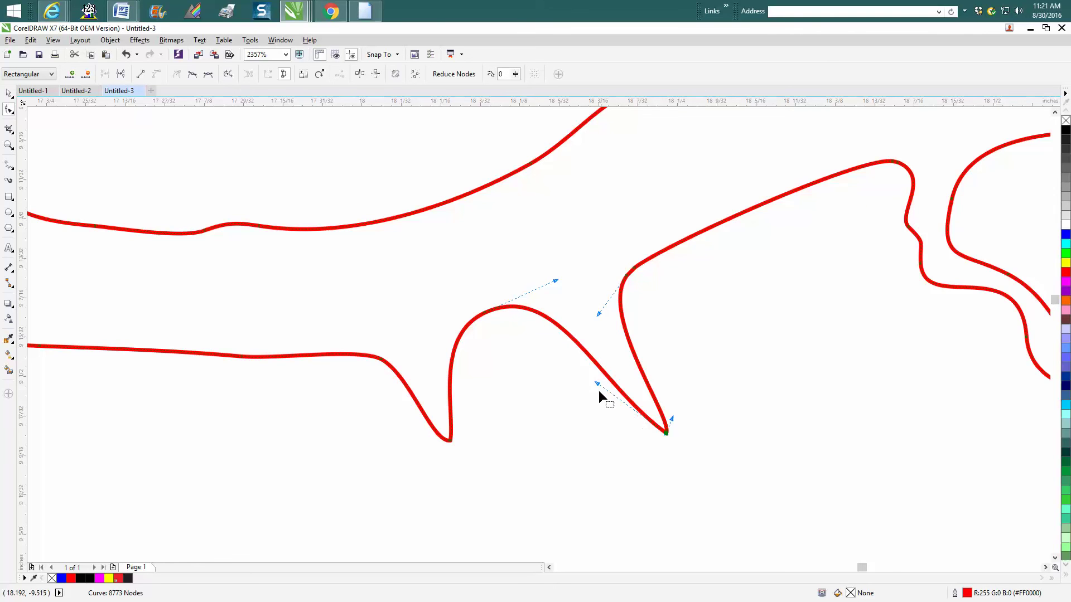
drag(597, 383, 641, 480)
click(451, 441)
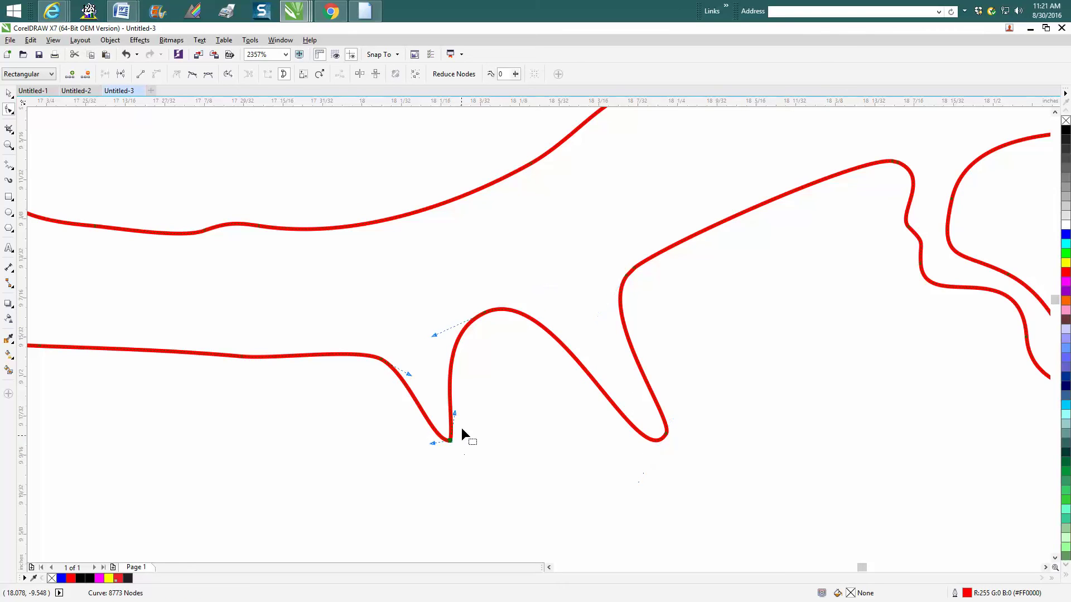
drag(481, 447, 488, 471)
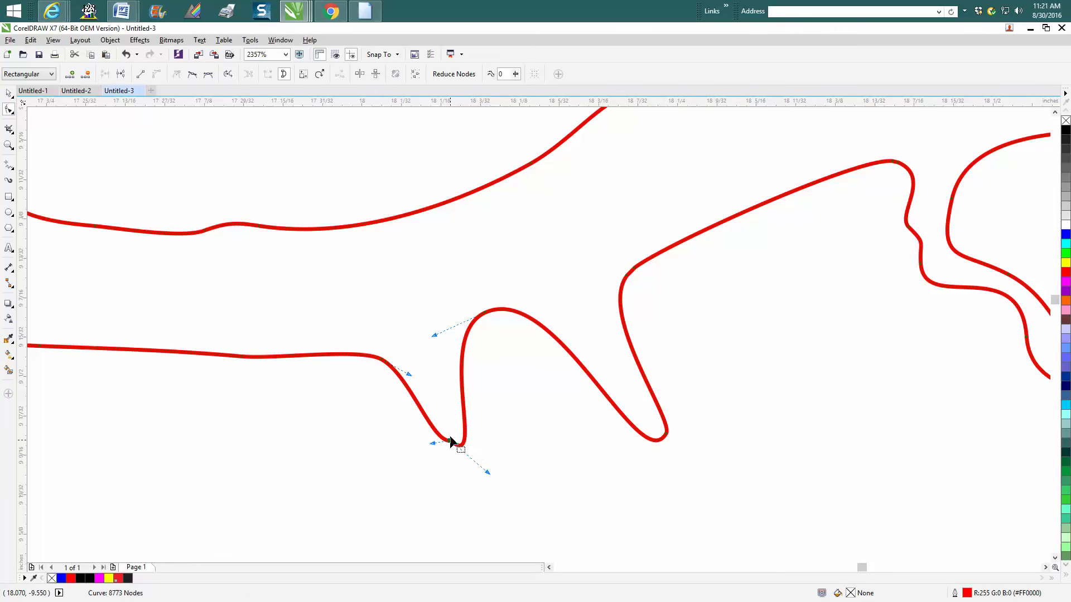
key(Delete)
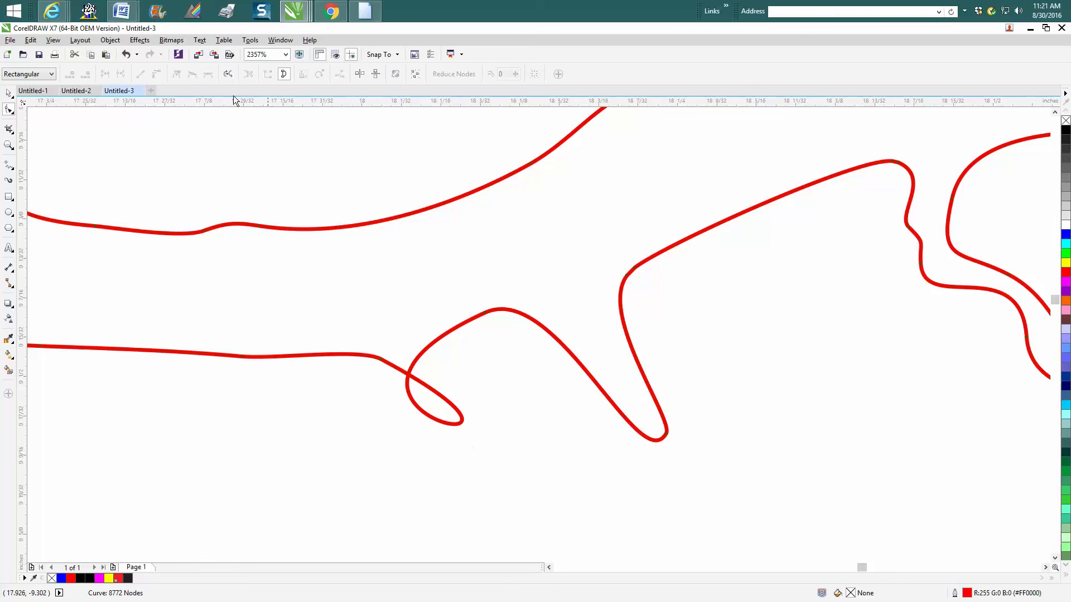
click(127, 55)
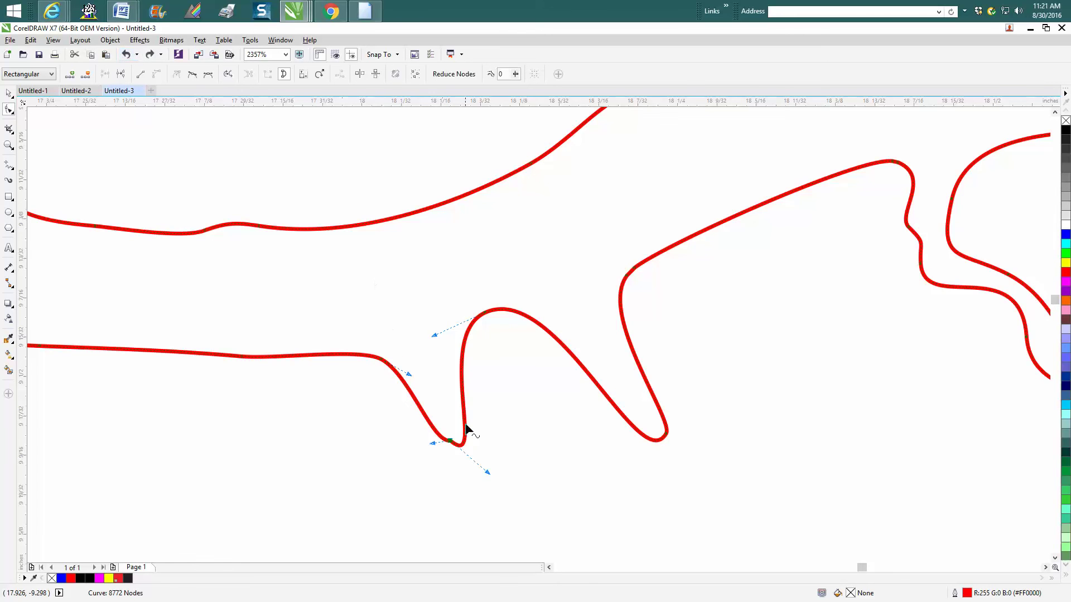
mouse_move(433, 445)
mouse_down()
mouse_move(432, 414)
mouse_move(473, 446)
mouse_move(453, 444)
mouse_move(441, 462)
mouse_up()
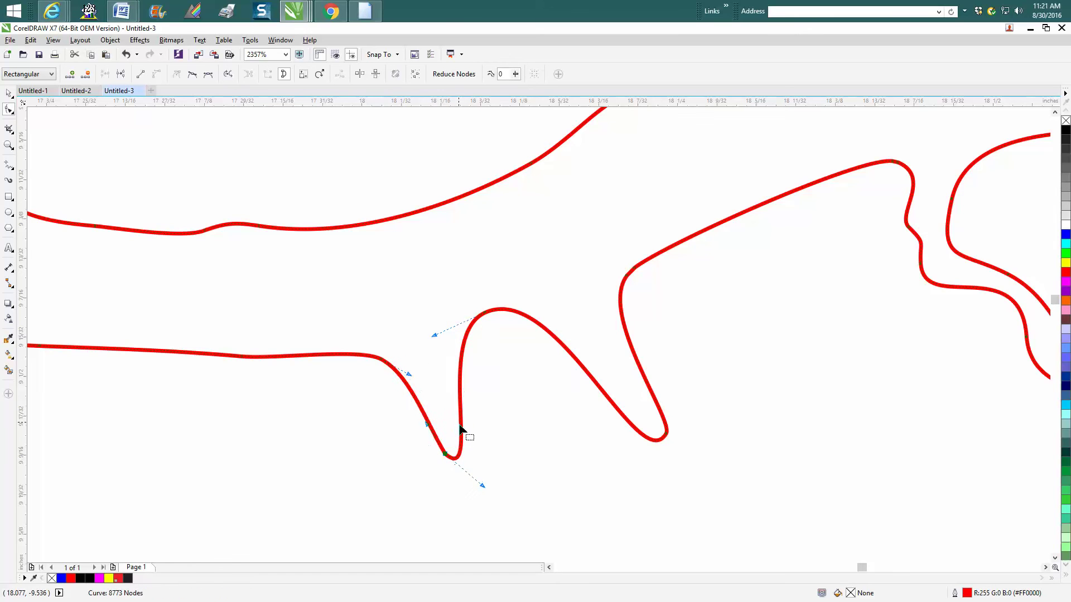